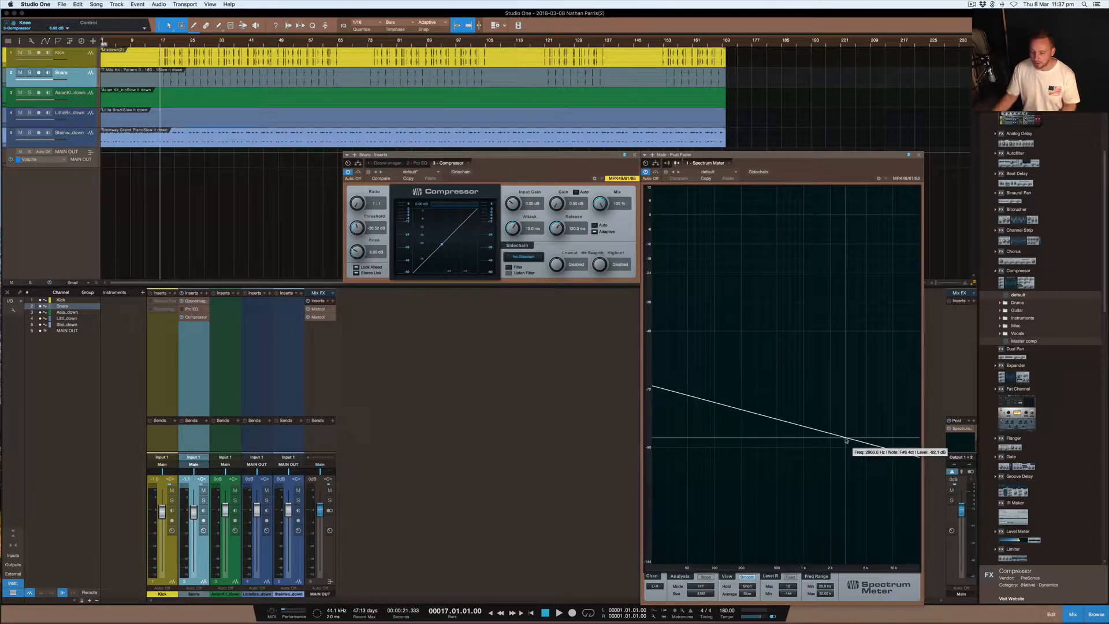
Look through the effects in the PreSonus vendor folder.
scroll(1054, 422, "down", 6)
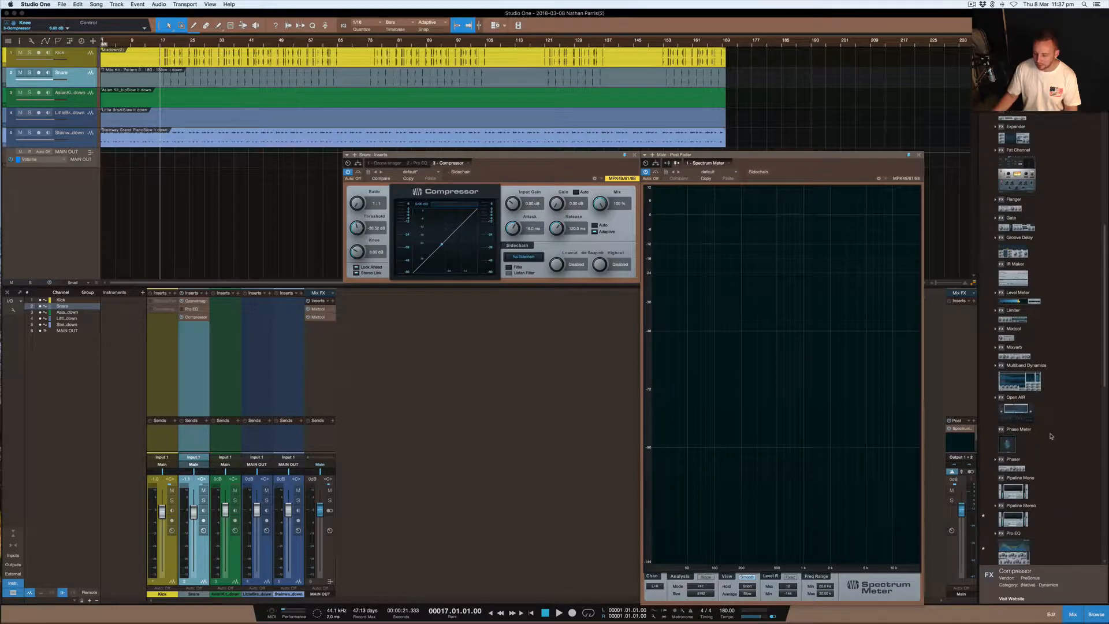
scroll(1024, 178, "up", 10)
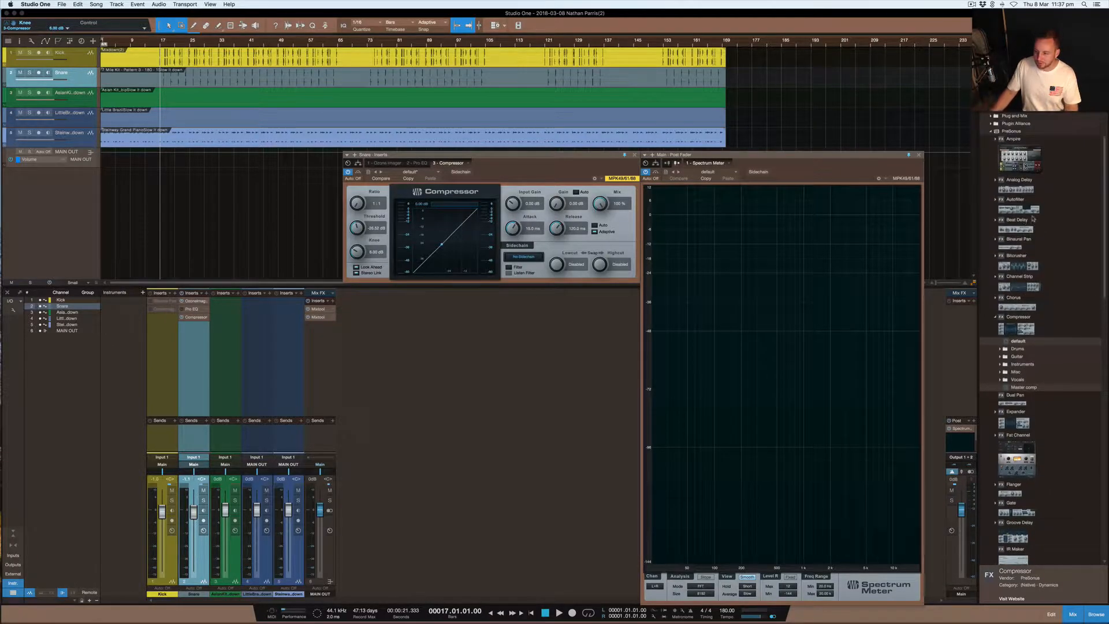
left_click(992, 148)
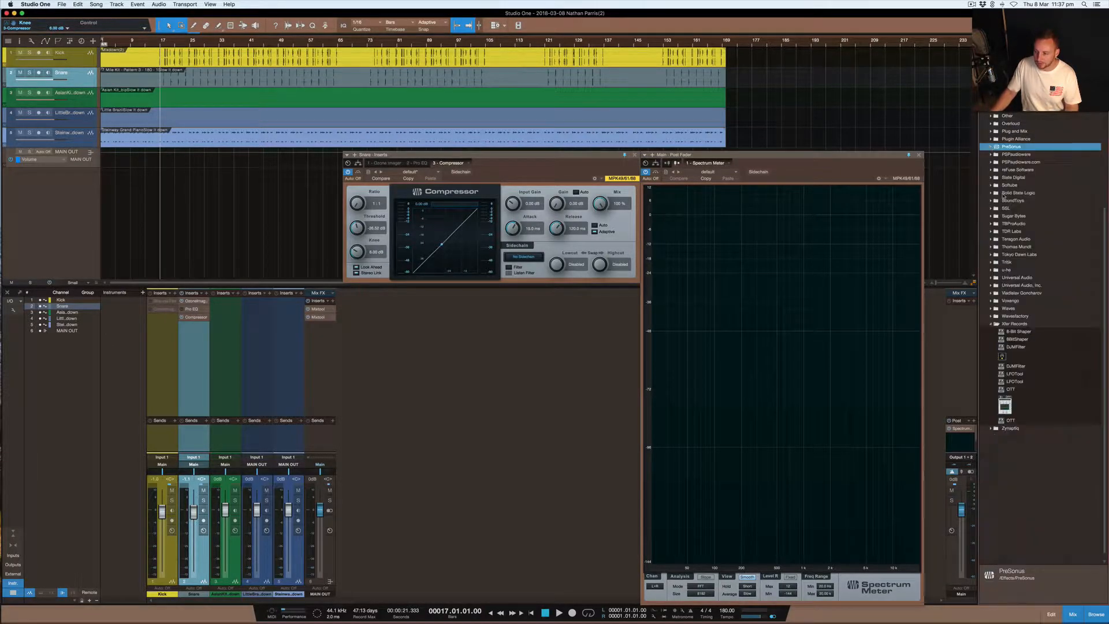
left_click(992, 147)
scroll(1041, 314, "down", 10)
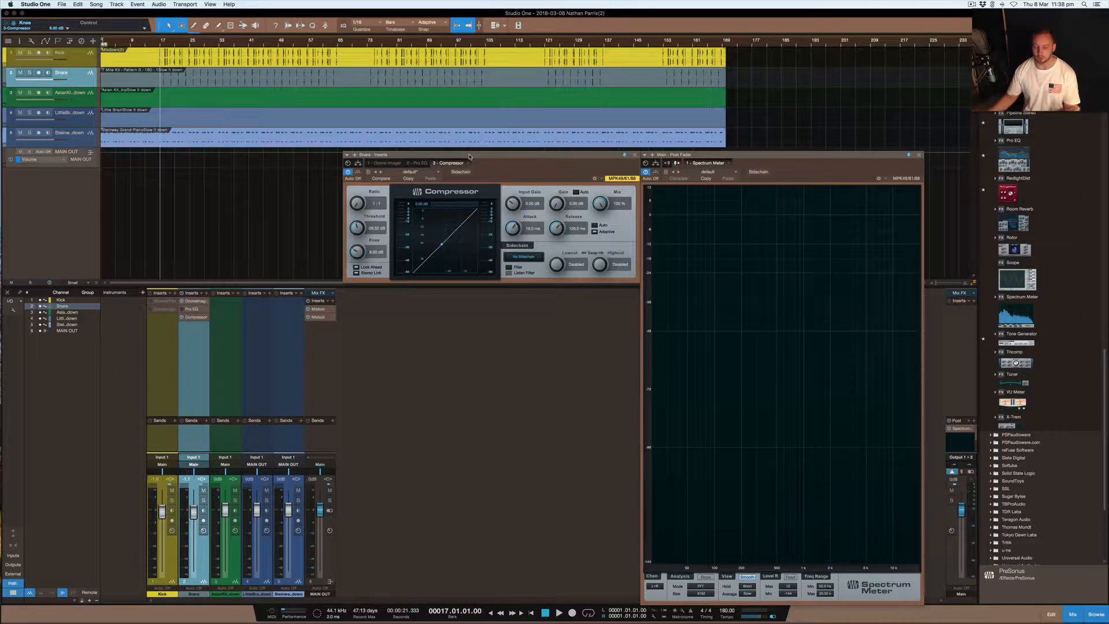
scroll(1077, 242, "up", 10)
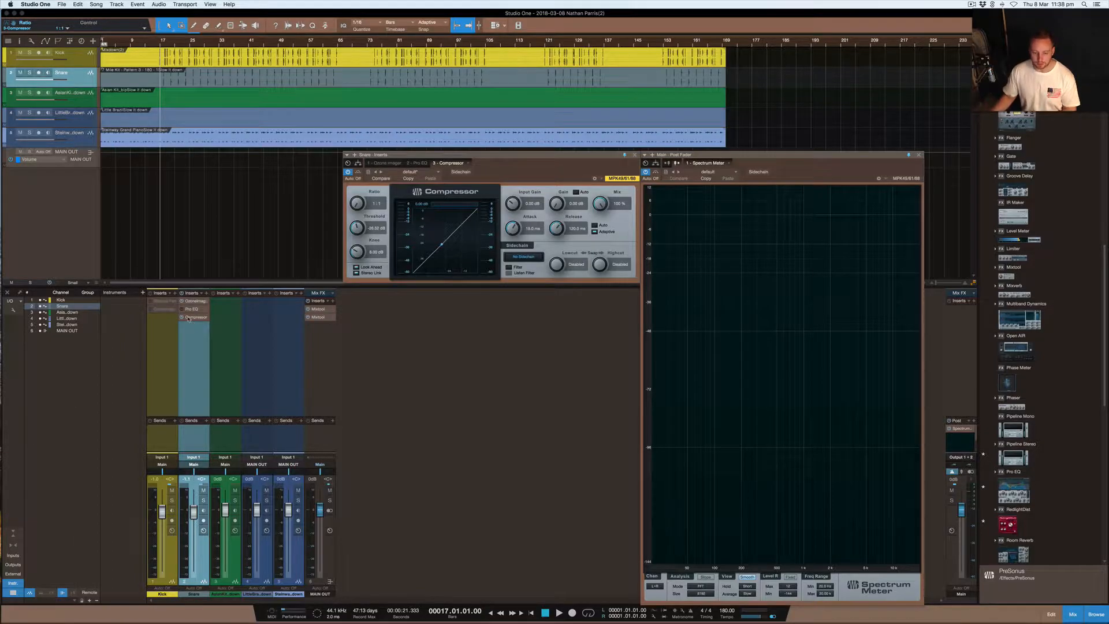
Remove the existing Compressor from the Snare channel's inserts and insert a fresh PreSonus Compressor after the Pro EQ.
left_click(347, 172)
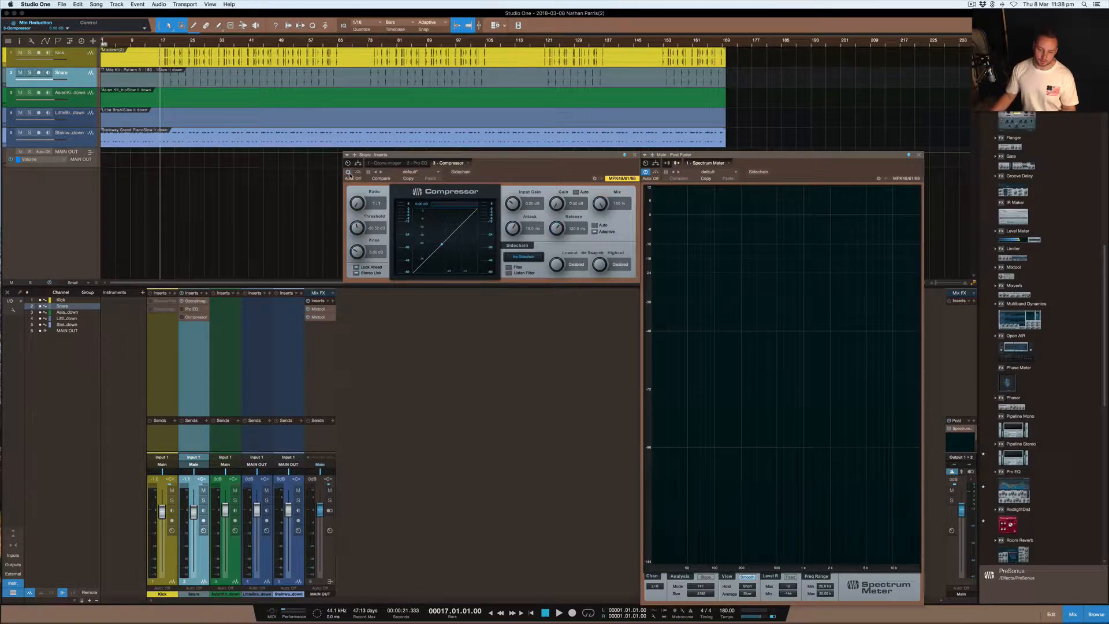
left_click(348, 172)
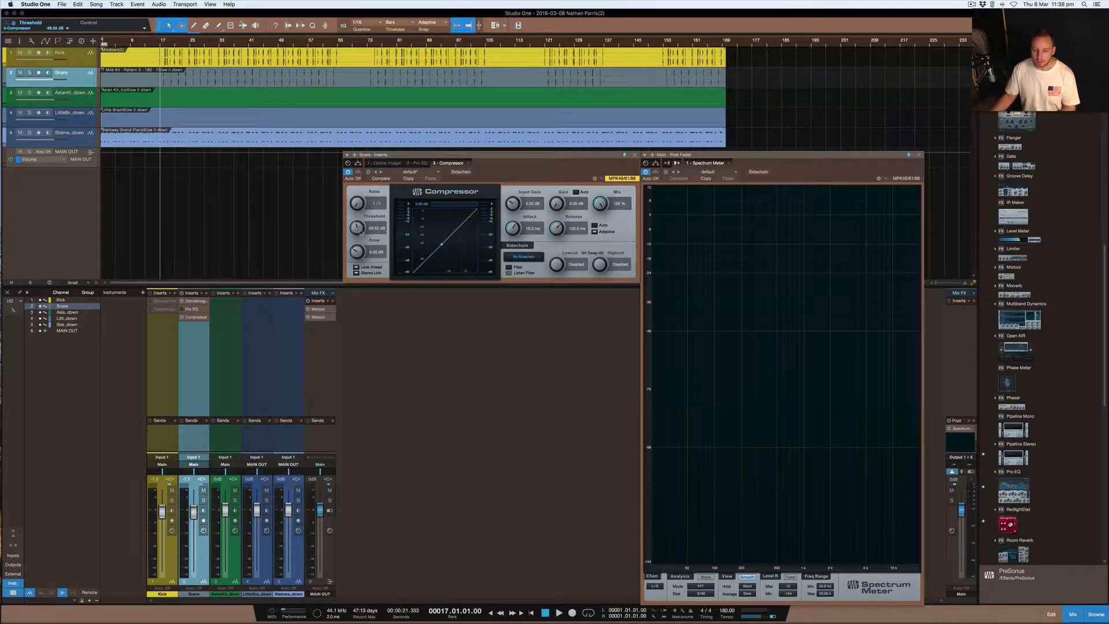
left_click(634, 156)
left_click(207, 318)
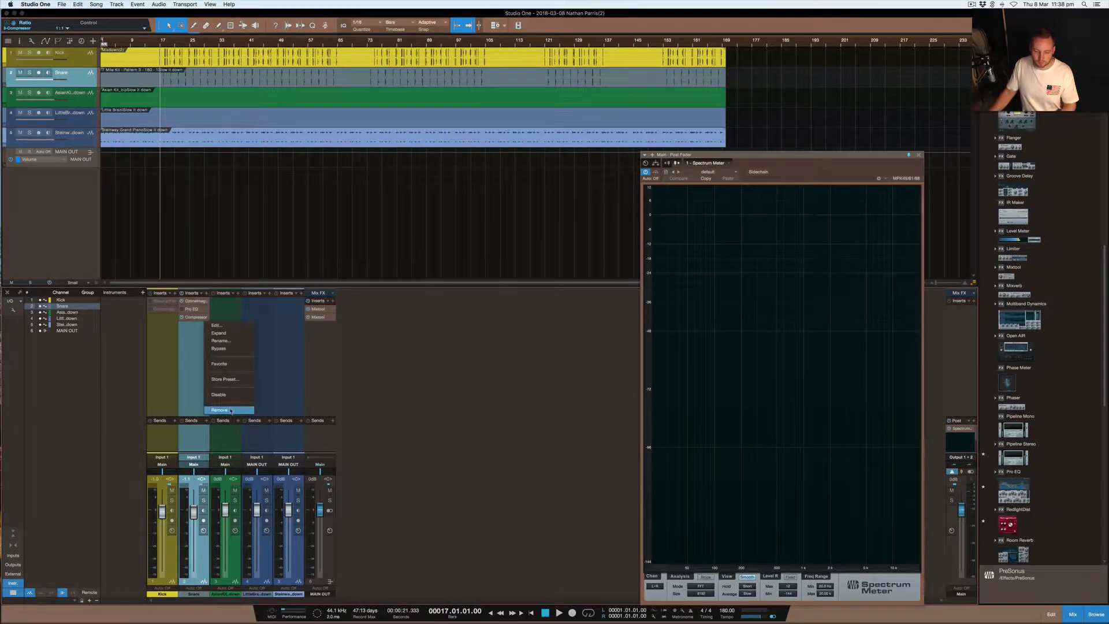
left_click(219, 412)
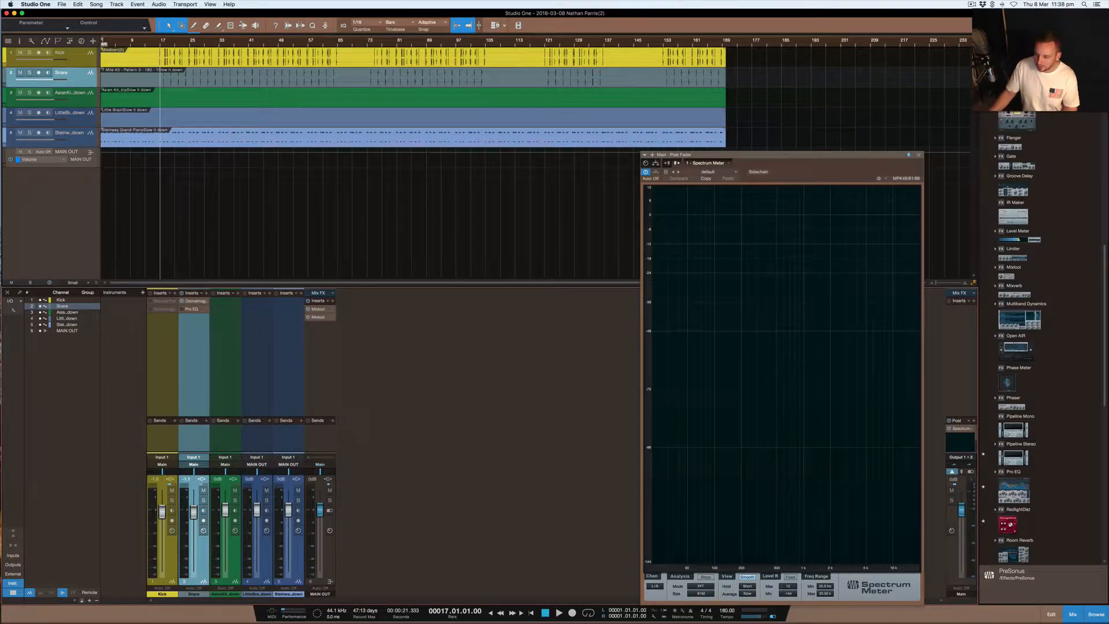
scroll(1036, 186, "up", 6)
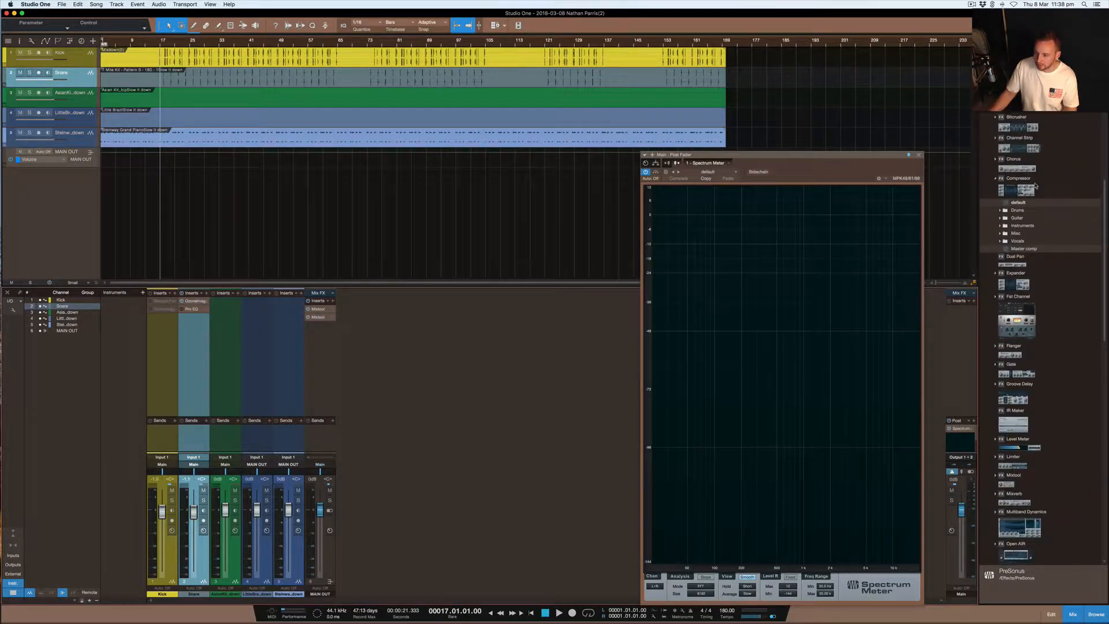
left_click_drag(1018, 191, 190, 313)
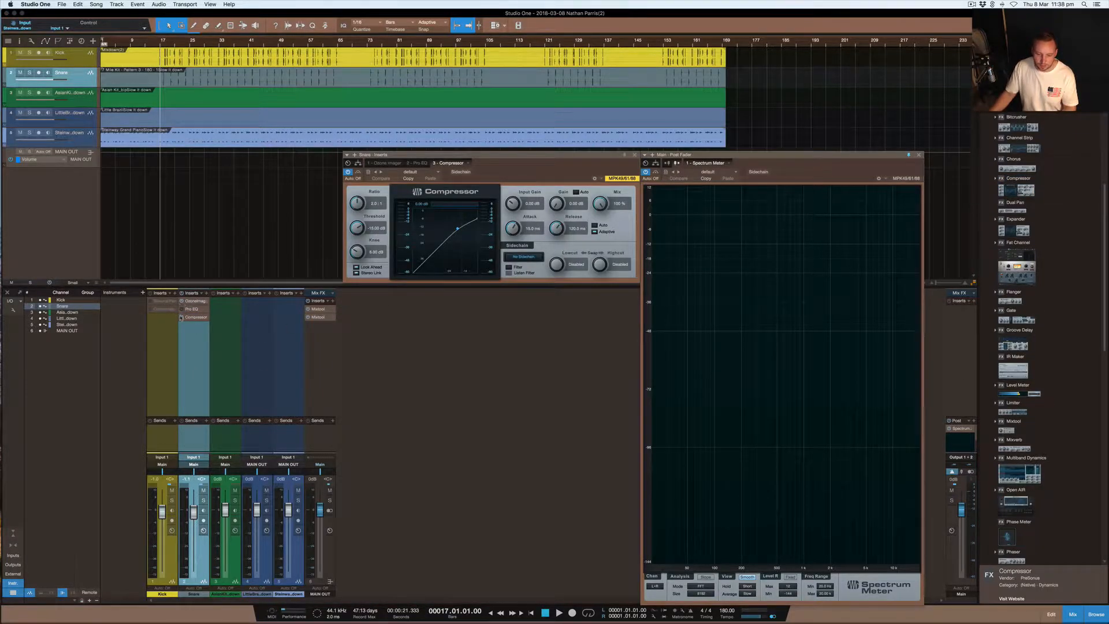
Bypass the new Compressor and play the soloed snare to examine its uncompressed signal in the Spectrum Meter.
left_click(180, 317)
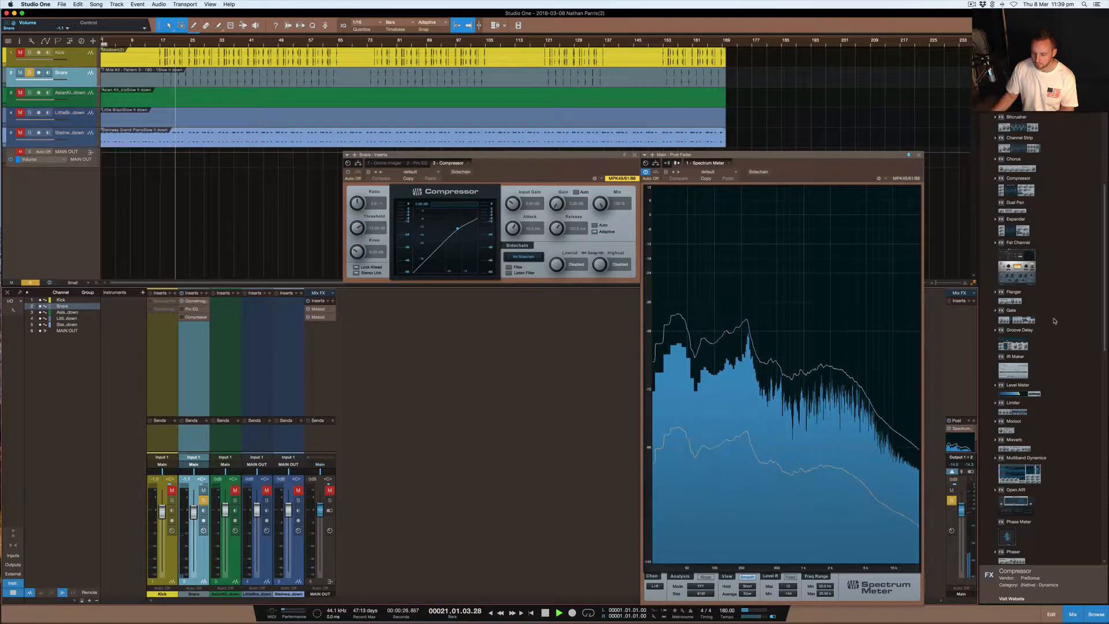
mouse_move(745, 312)
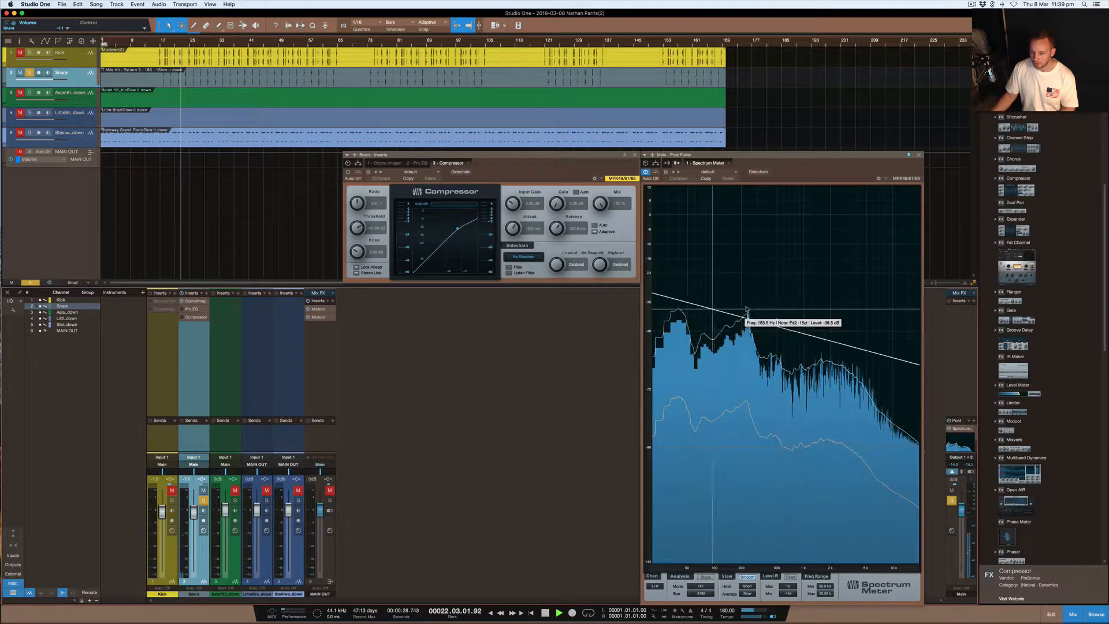
key("space")
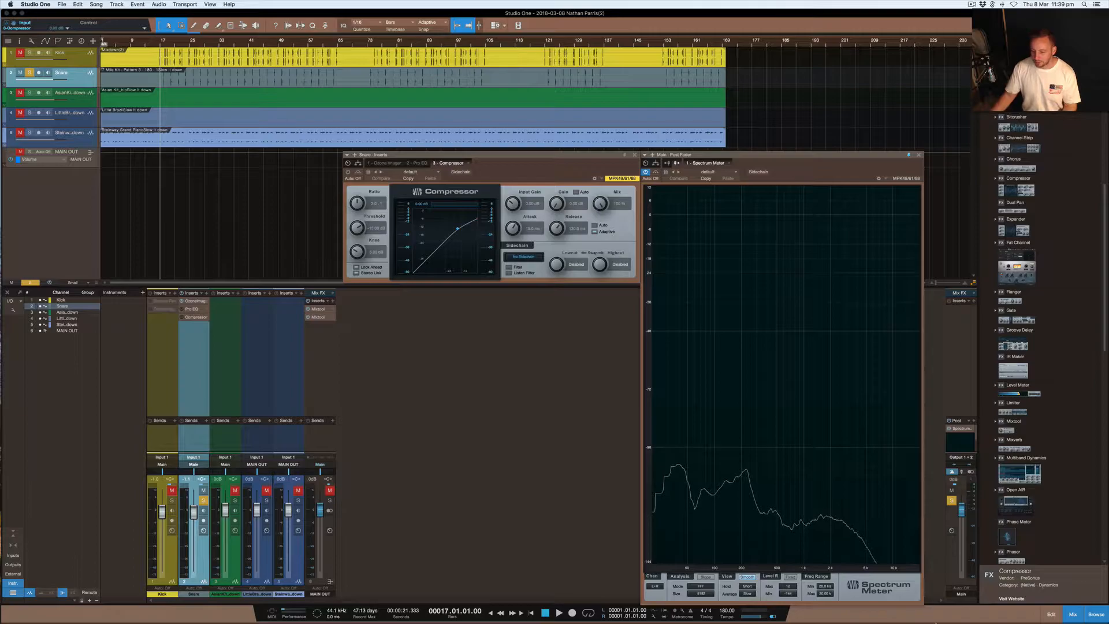
Switch to the Delay Calculator in Firefox, examine the note, triplet and dotted times for 180 BPM, and return to Studio One.
mouse_move(872, 622)
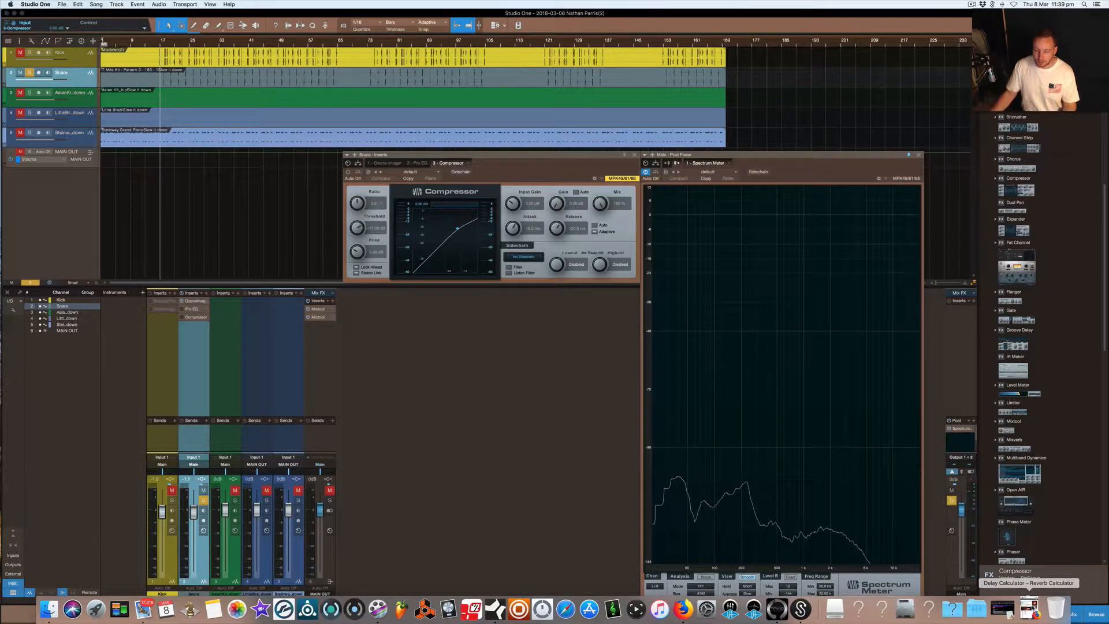
left_click(1030, 608)
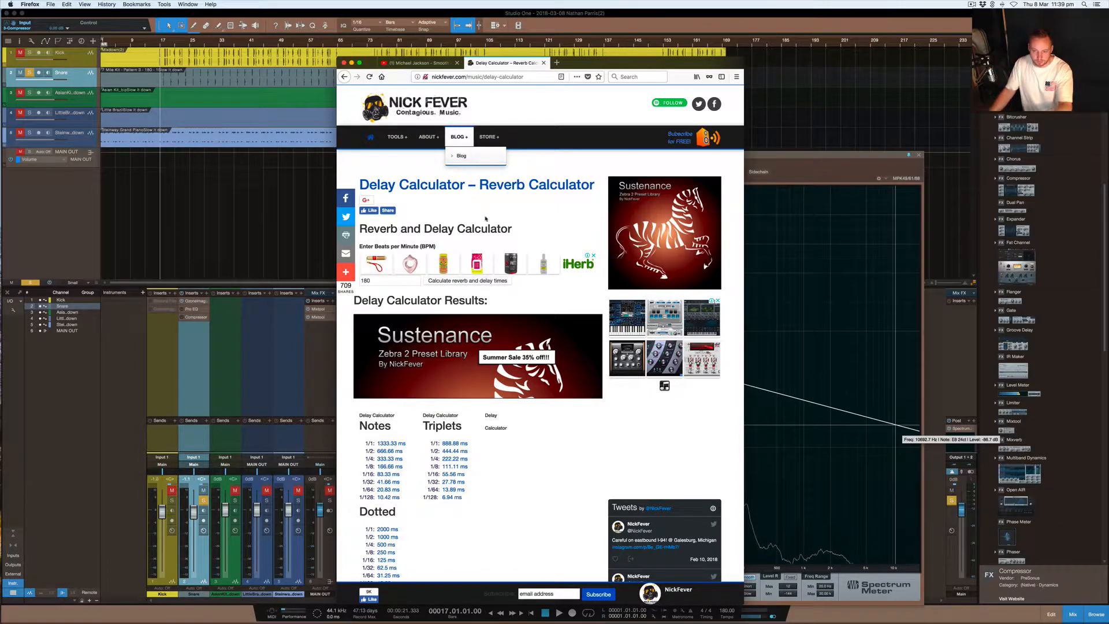
double_click(372, 281)
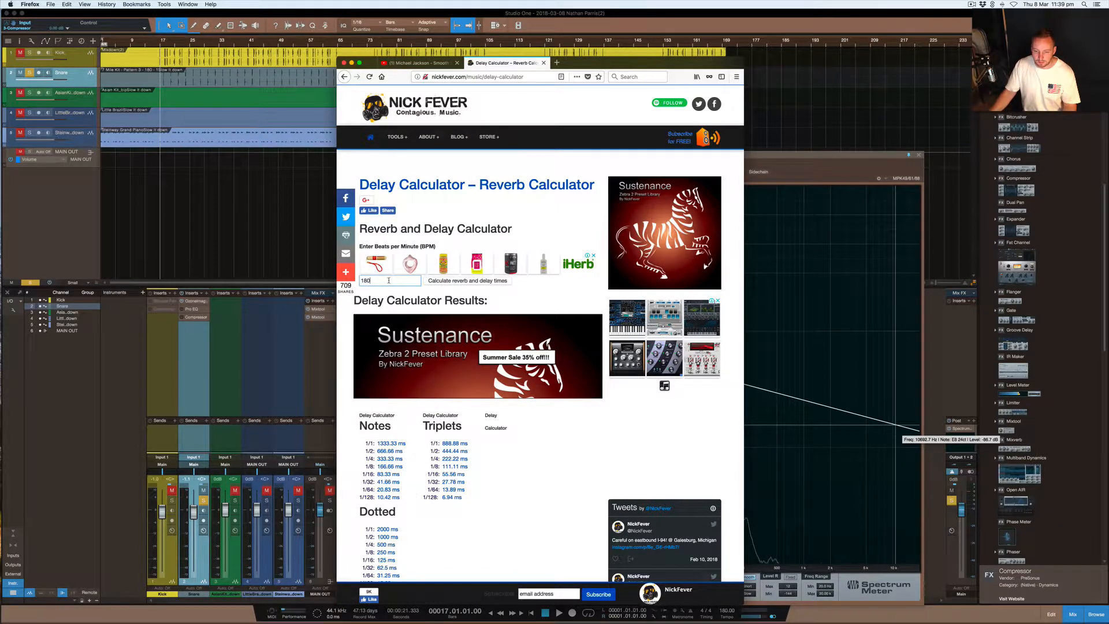
left_click(540, 300)
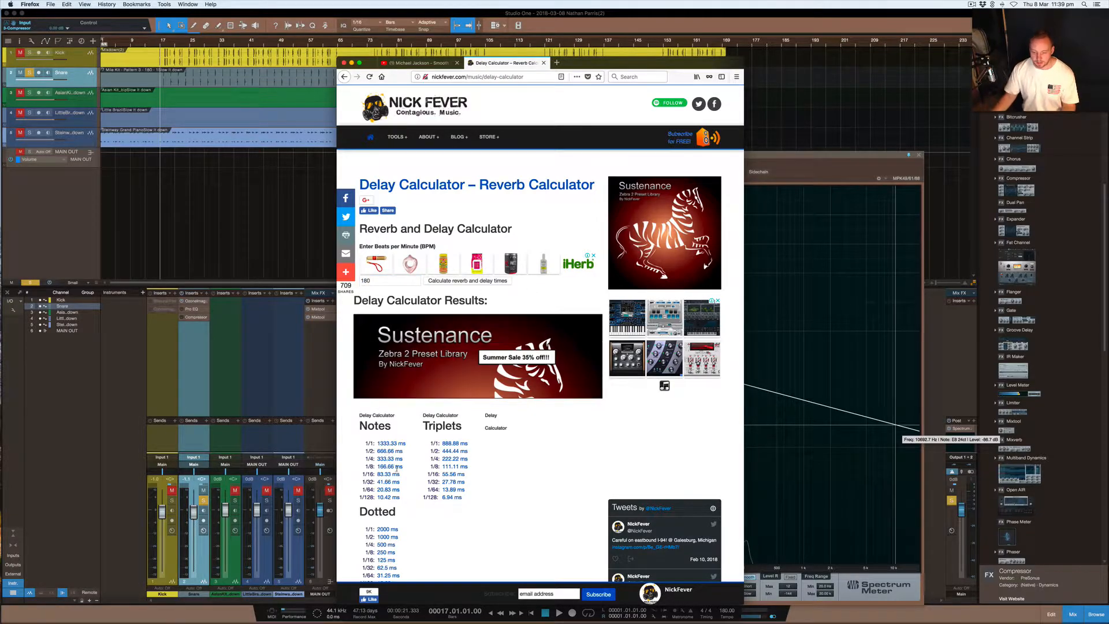
scroll(436, 459, "down", 5)
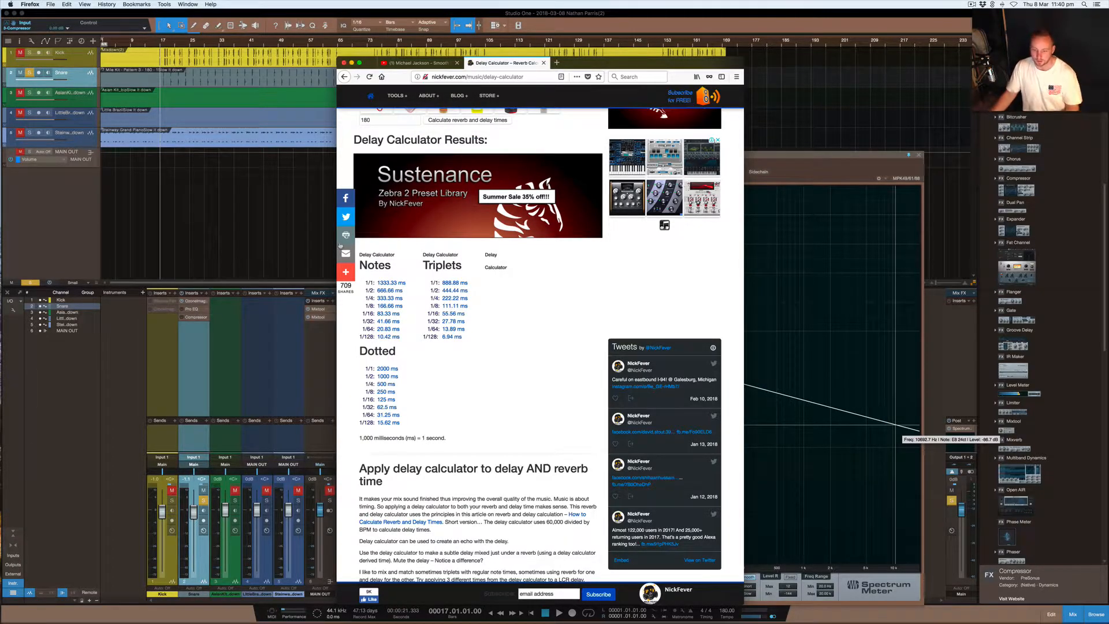
left_click_drag(405, 339, 363, 312)
left_click(365, 313)
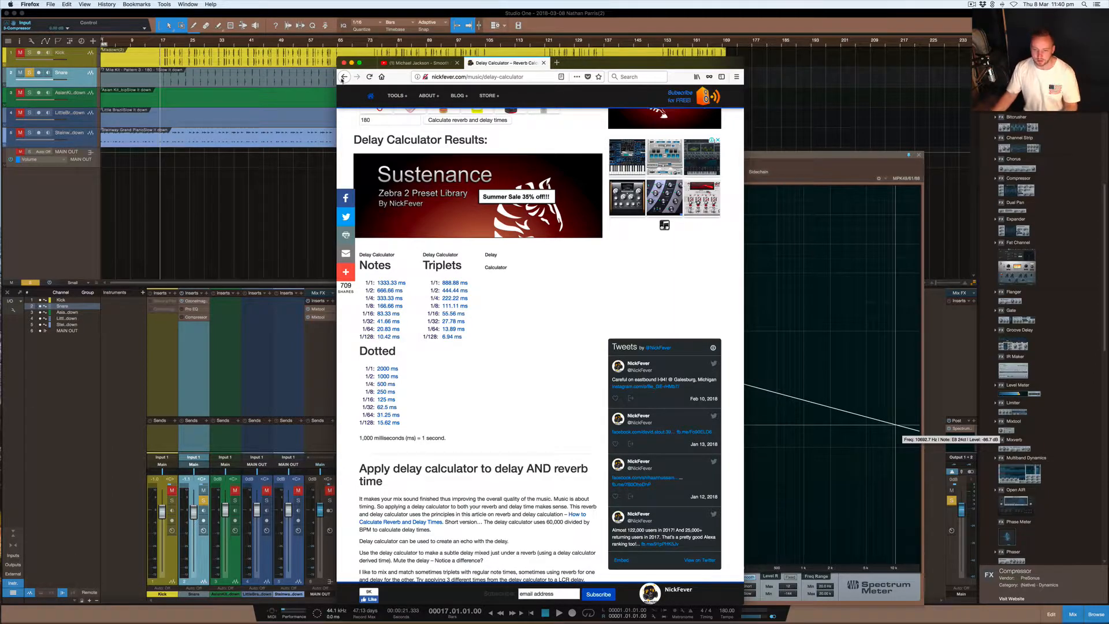
left_click(351, 63)
left_click(582, 154)
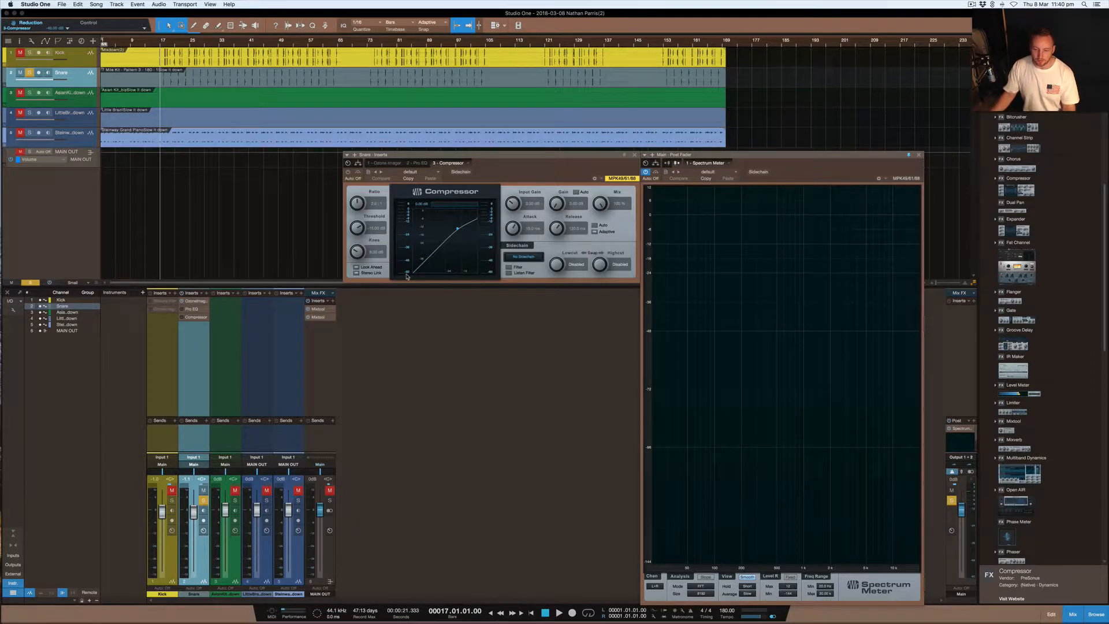
Enable the snare Compressor, and set its attack to 10.1 ms and its release to 166 ms.
left_click(347, 172)
double_click(529, 228)
type("1")
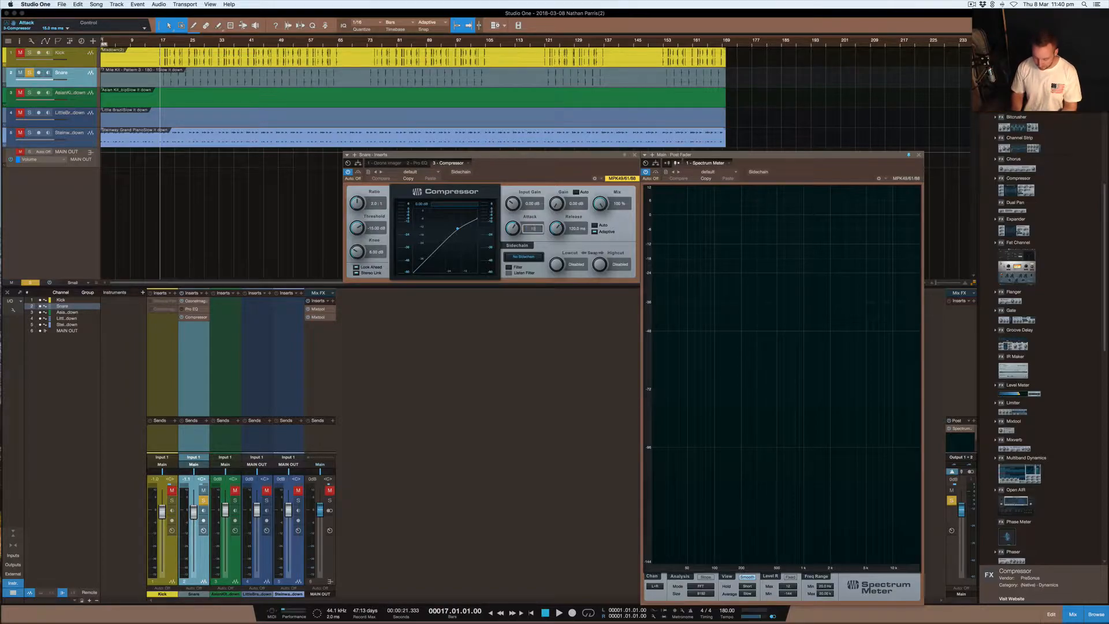
type("0.1")
key("Return")
double_click(576, 229)
type("180")
key("Return")
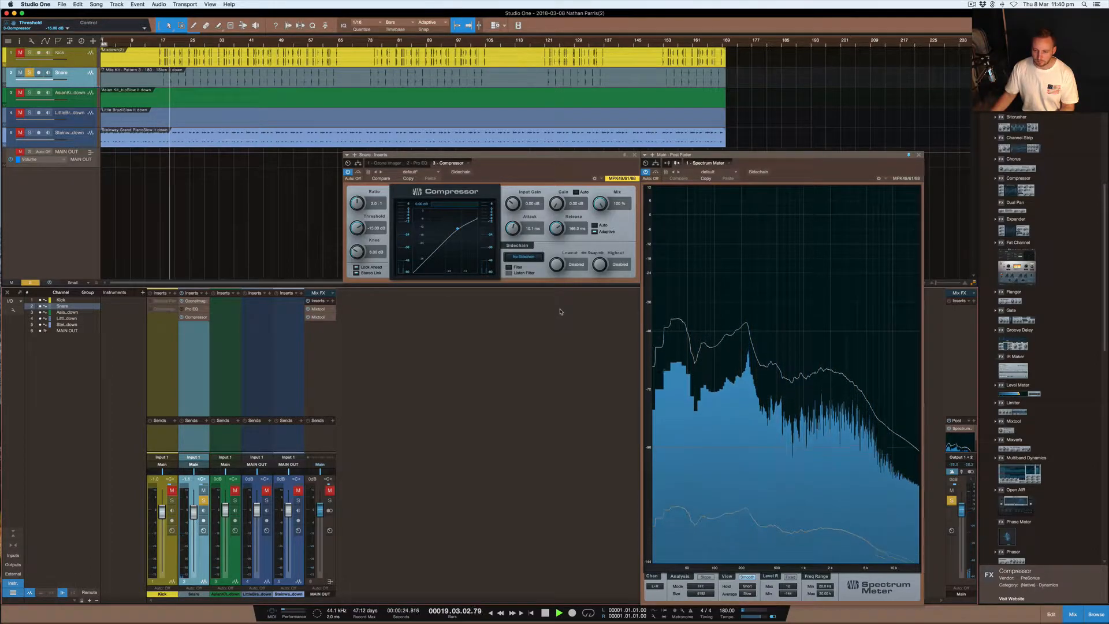
key("space")
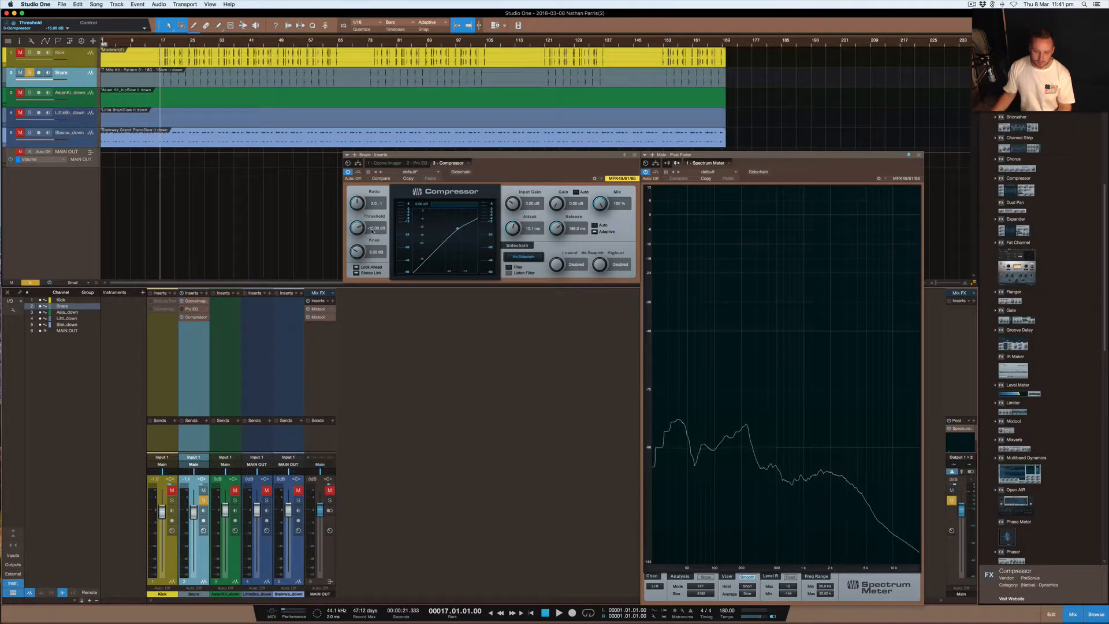
Set the snare Compressor's threshold to -34 dB.
left_click(372, 230)
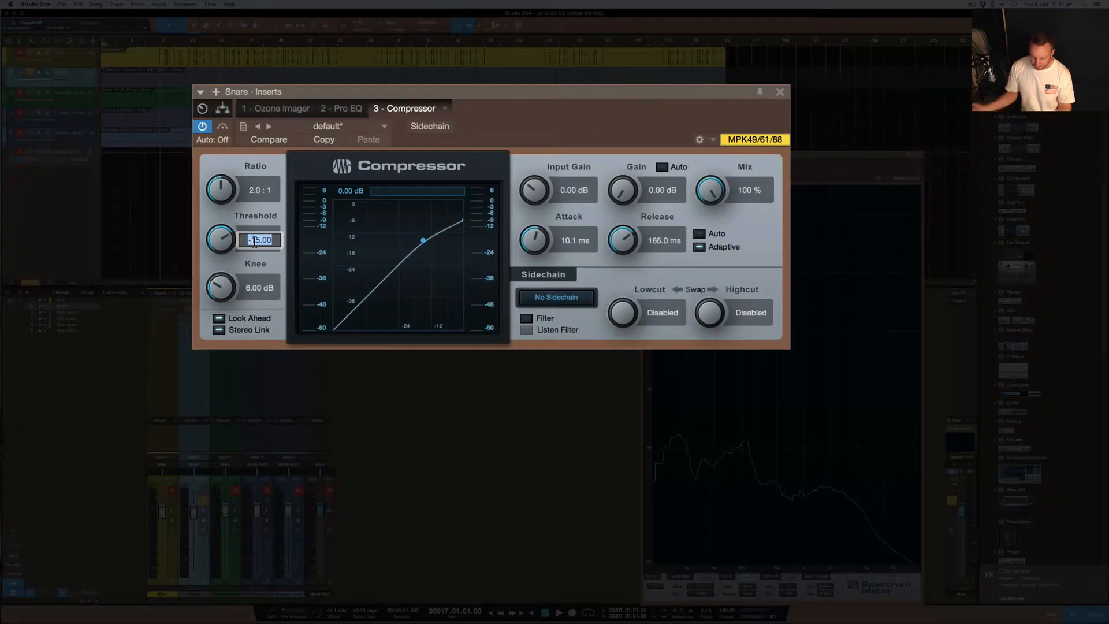
type("-34")
key("Return")
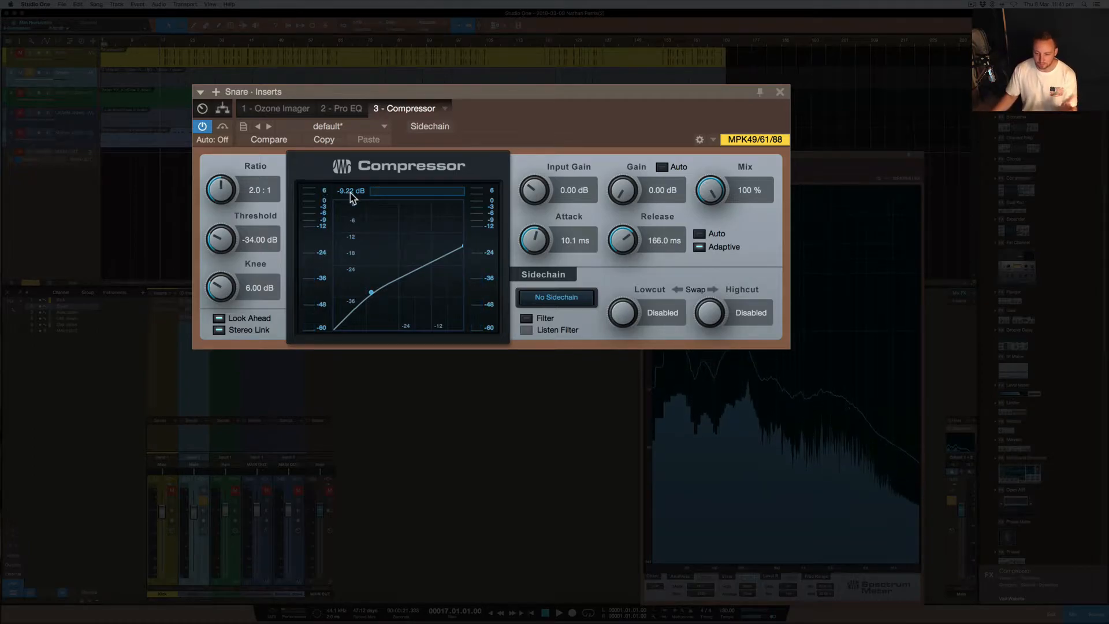
Set the snare Compressor's threshold to -26 dB and play the snare to check the gain reduction.
left_click(252, 239)
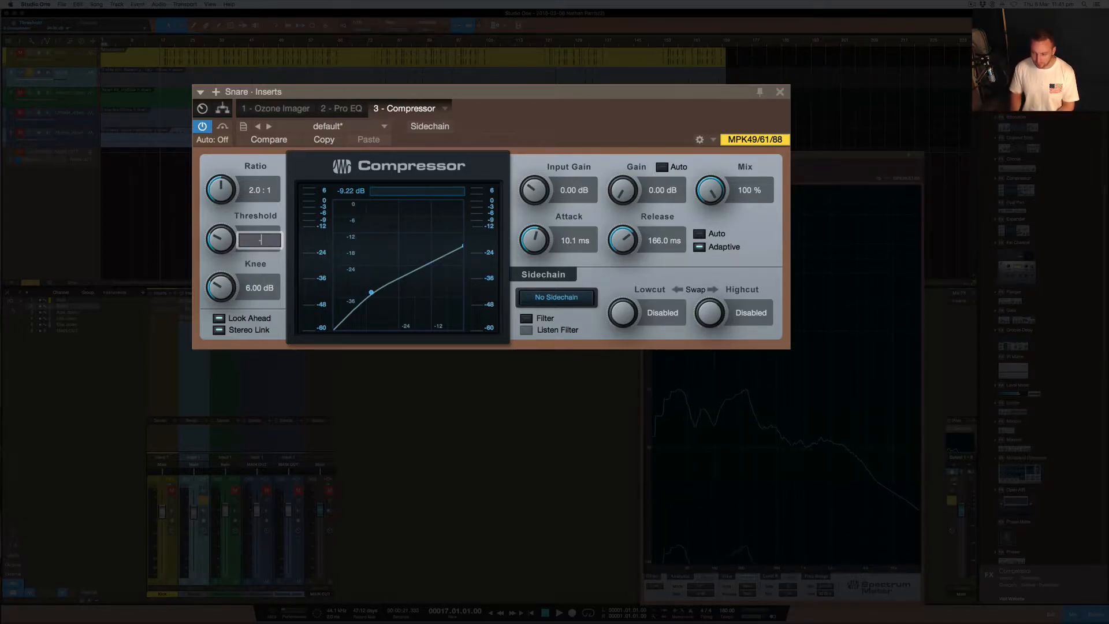
type("-26")
key("Return")
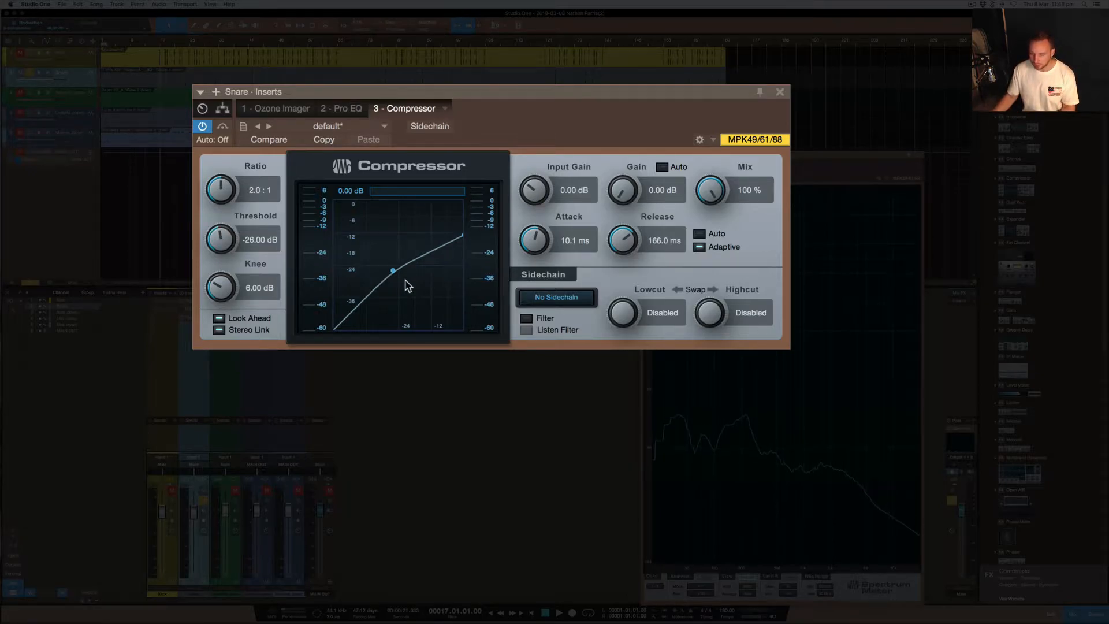
key("space")
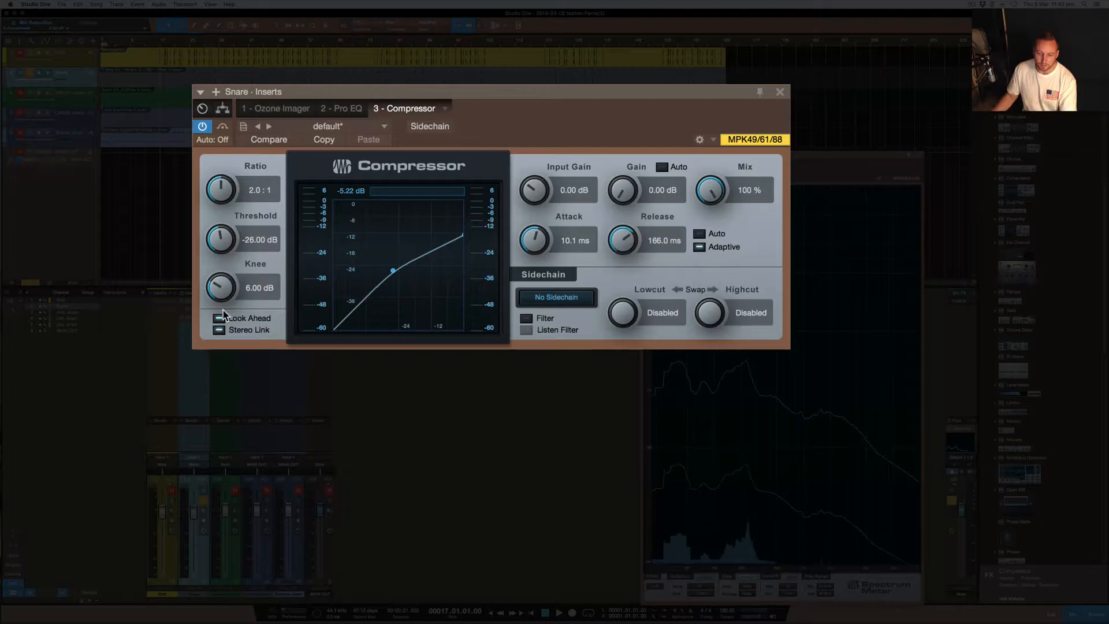
Compare knee settings of 0.10 dB and 20 dB, and set the knee to 7.16 dB during snare playback.
left_click_drag(218, 294, 221, 324)
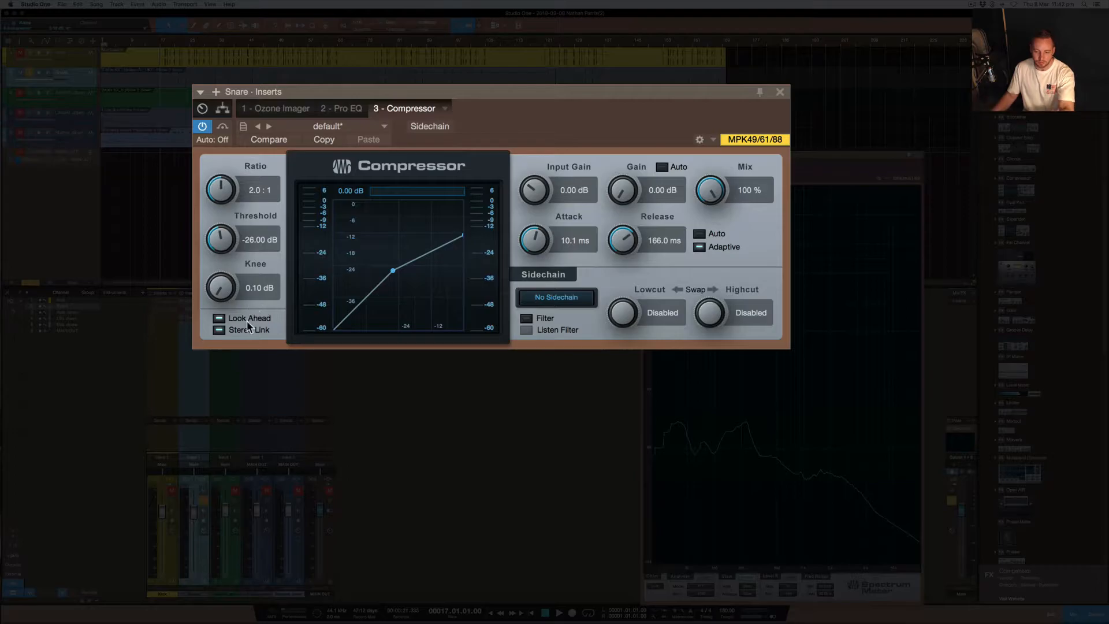
left_click_drag(222, 288, 224, 144)
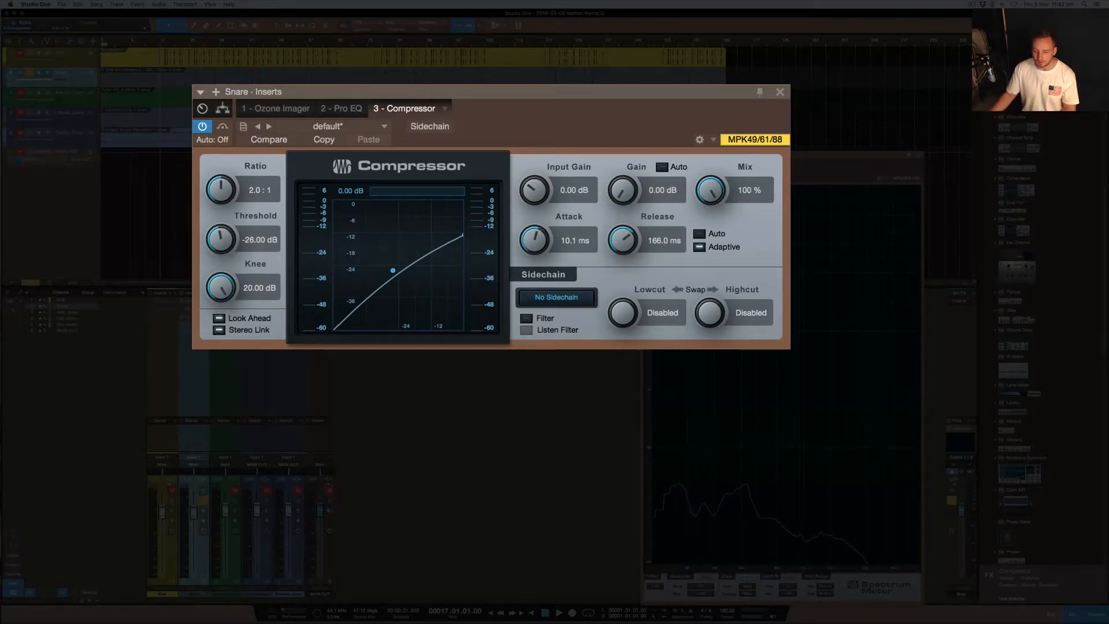
key("space")
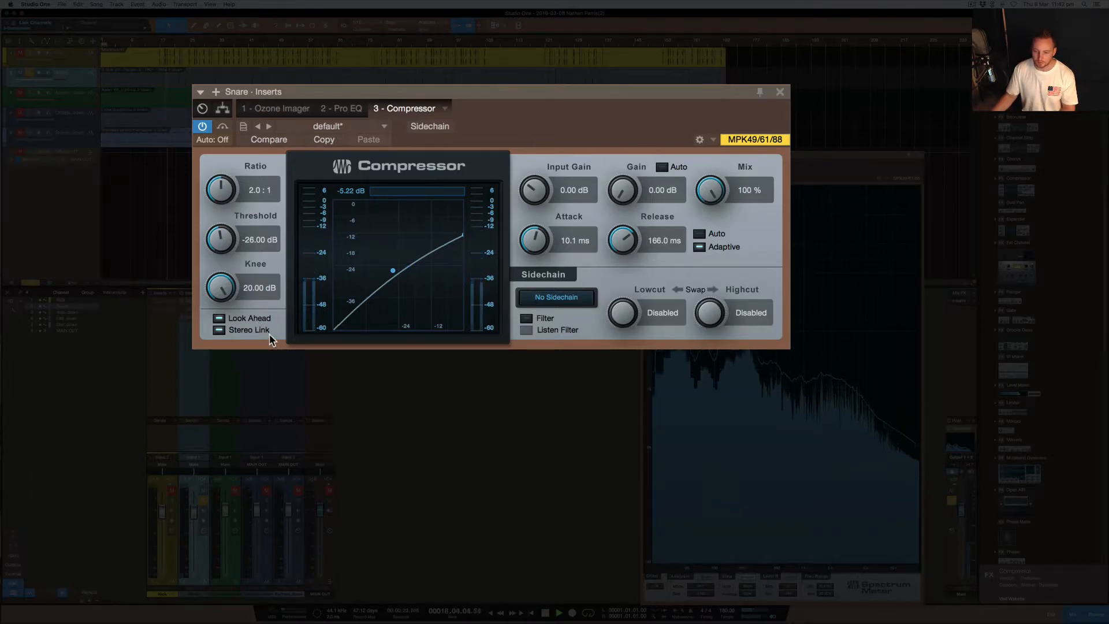
left_click_drag(220, 289, 213, 353)
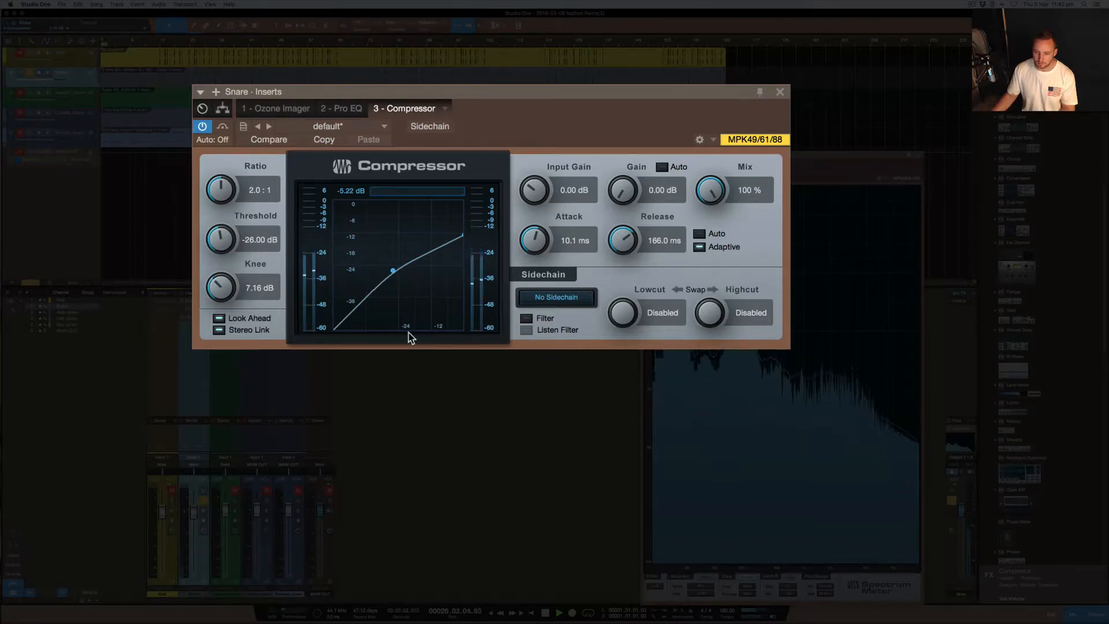
key("space")
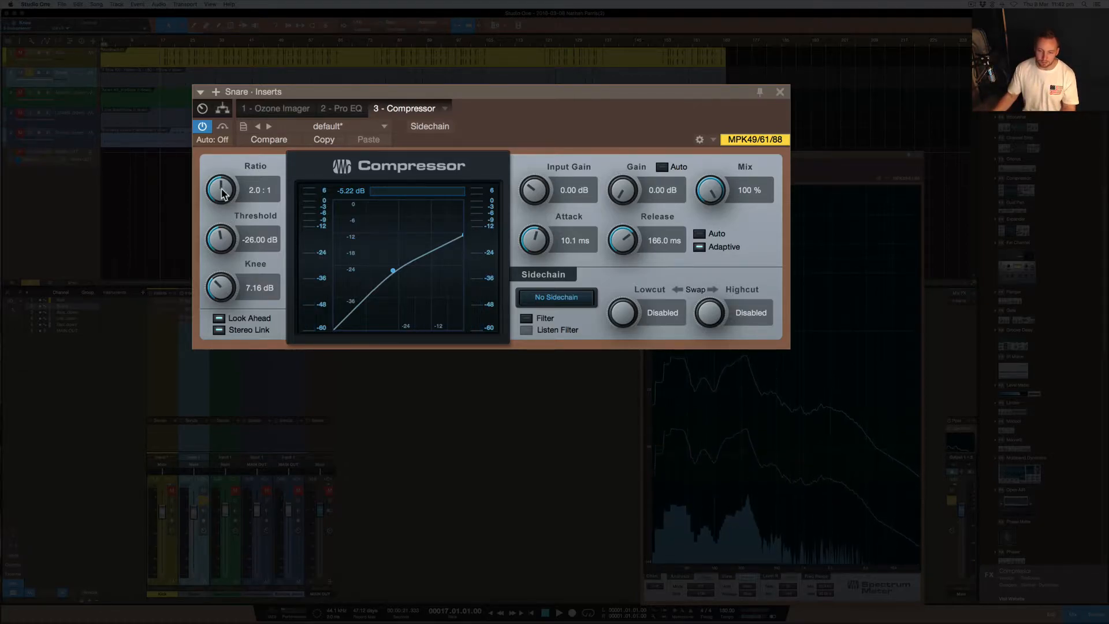
Compare ratios of 1:1 and 1.1:1 on the snare Compressor during playback, and set the ratio to 1.4:1.
left_click_drag(221, 192, 230, 304)
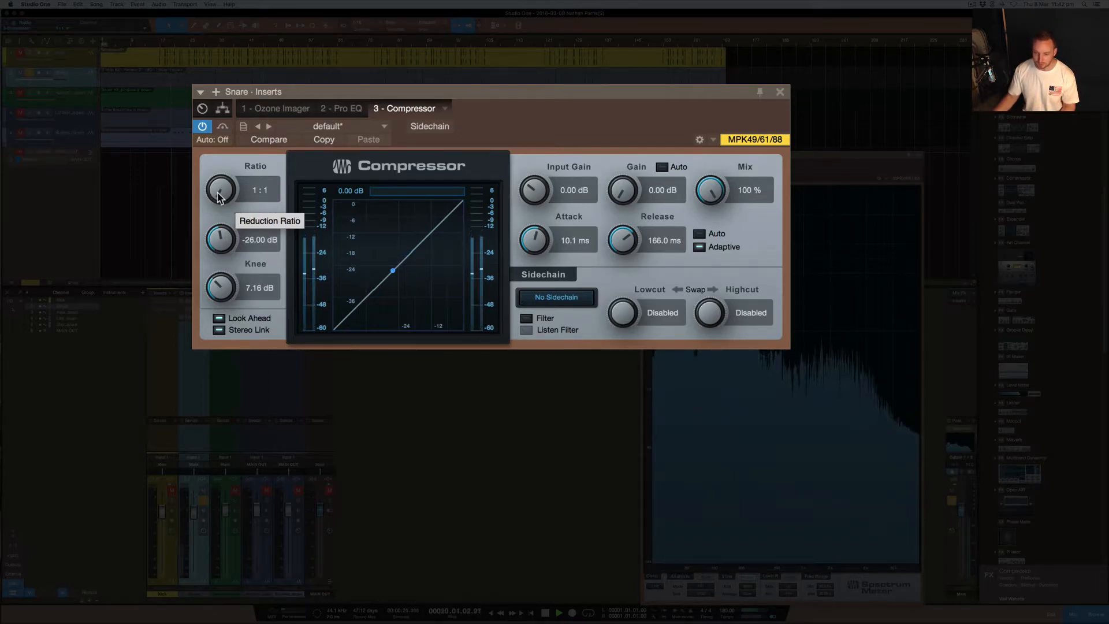
left_click_drag(218, 196, 218, 191)
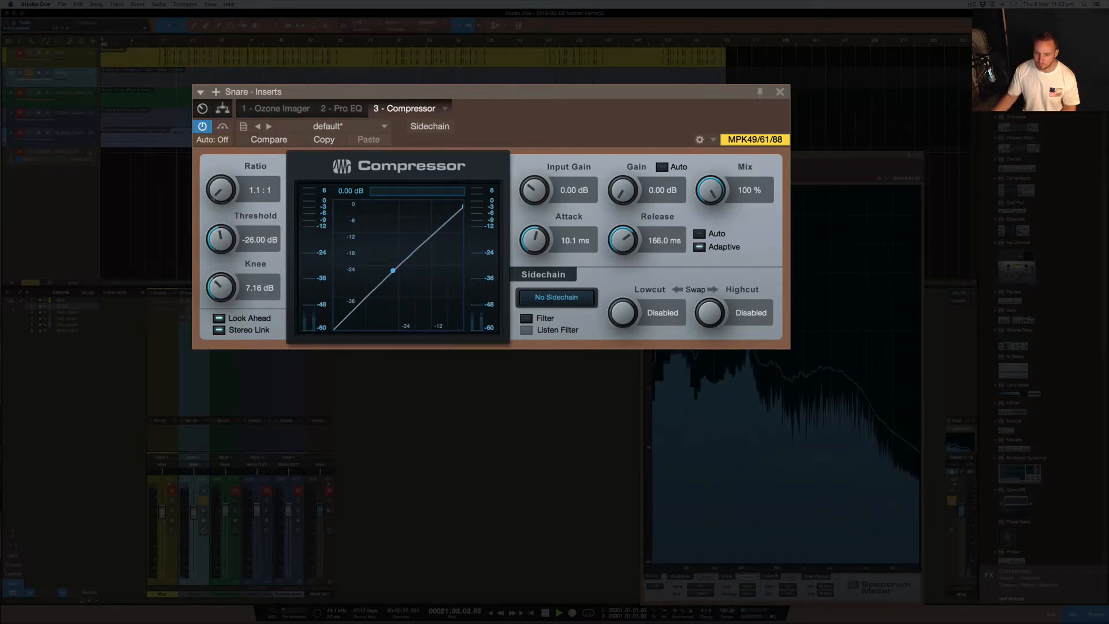
left_click_drag(213, 184, 214, 178)
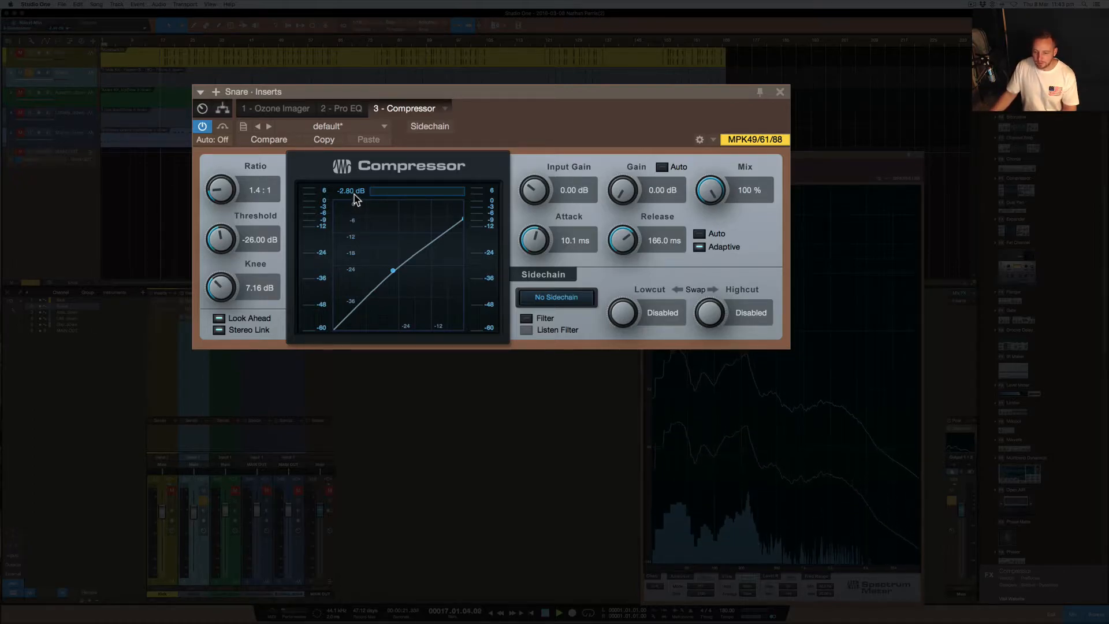
key("space")
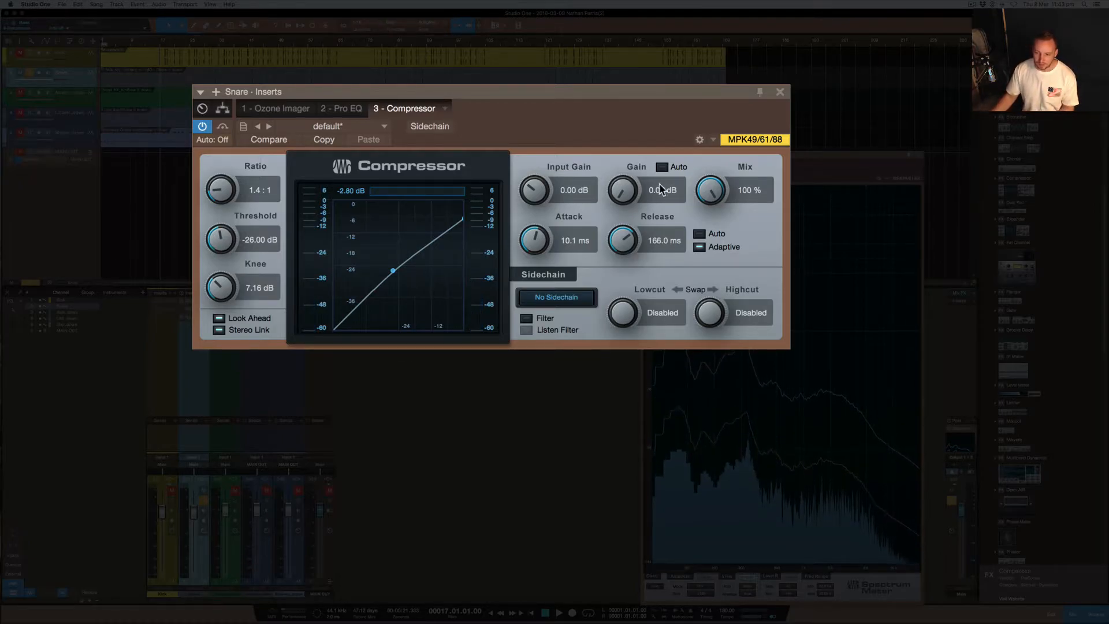
Try automatic makeup gain on the snare Compressor, and set the gain manually to 2.80 dB.
left_click(662, 167)
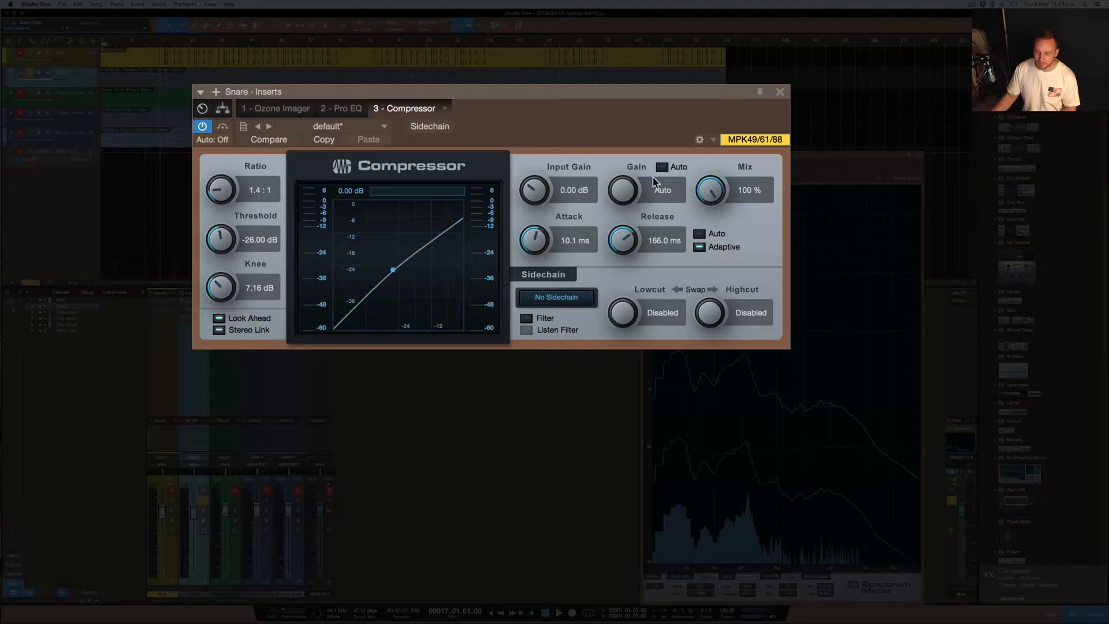
left_click(661, 167)
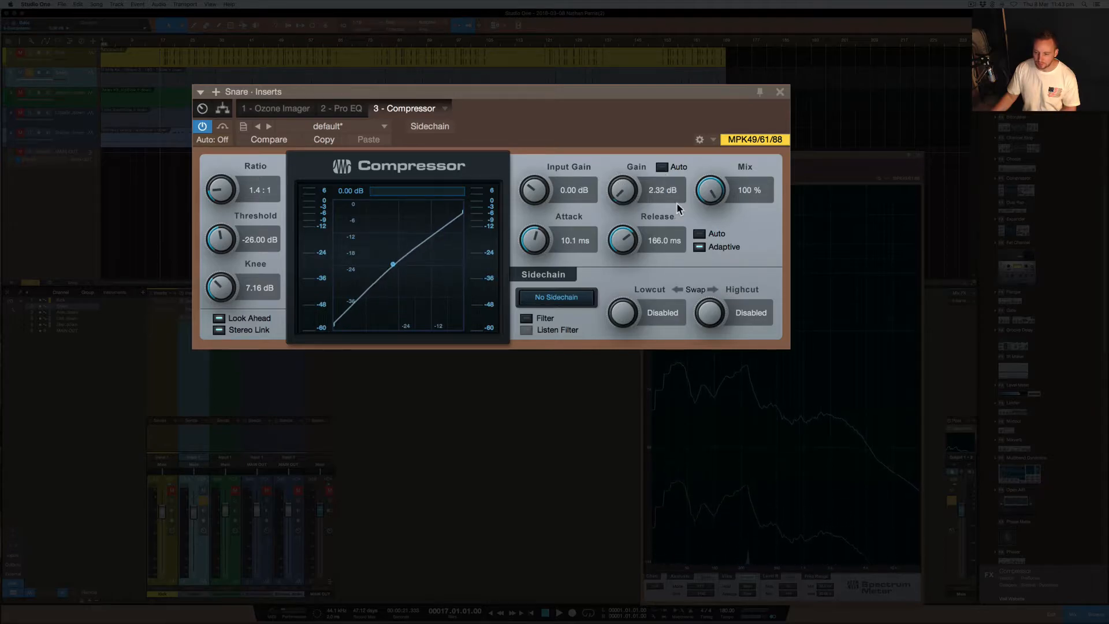
double_click(662, 192)
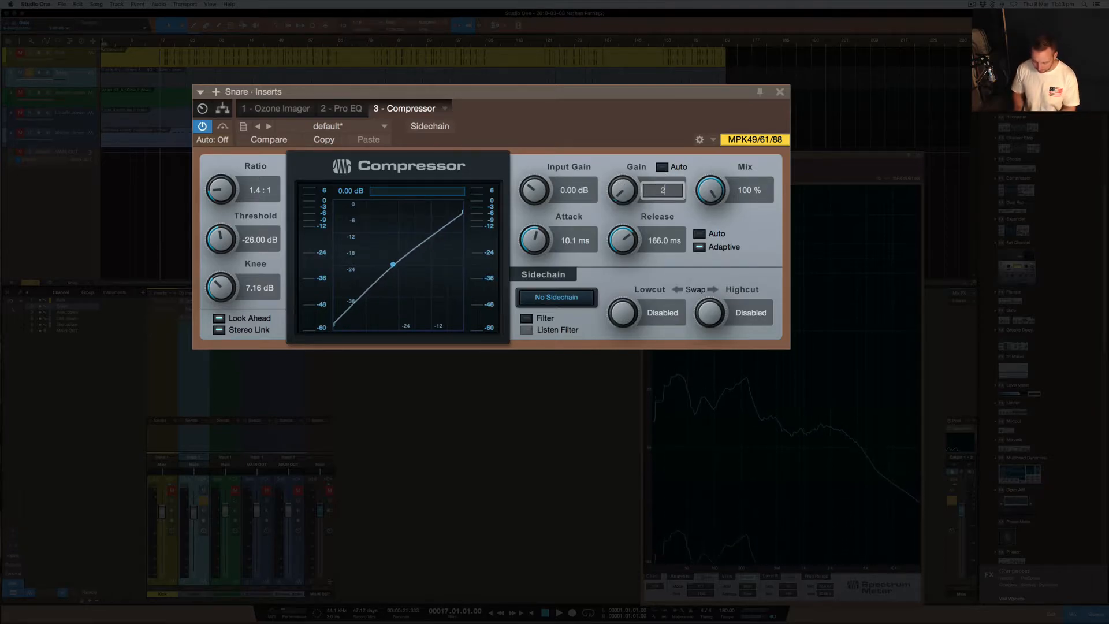
key("Return")
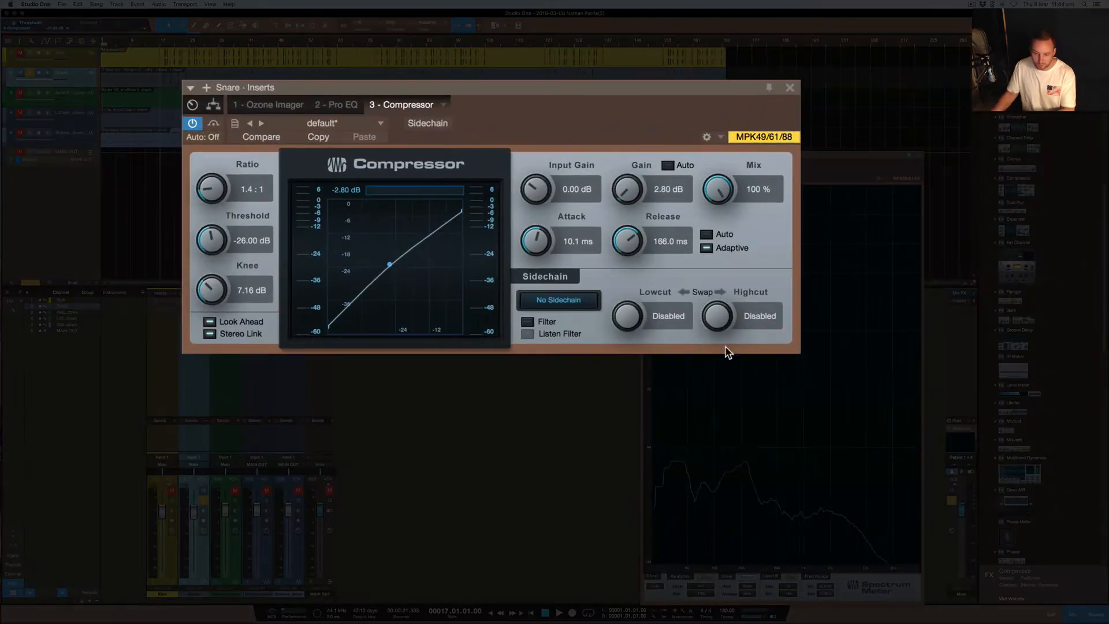
Set the snare Compressor's threshold to -48 dB, knee to 6 dB, gain to 0 dB and ratio to 1.2:1.
left_click_drag(215, 190, 211, 192)
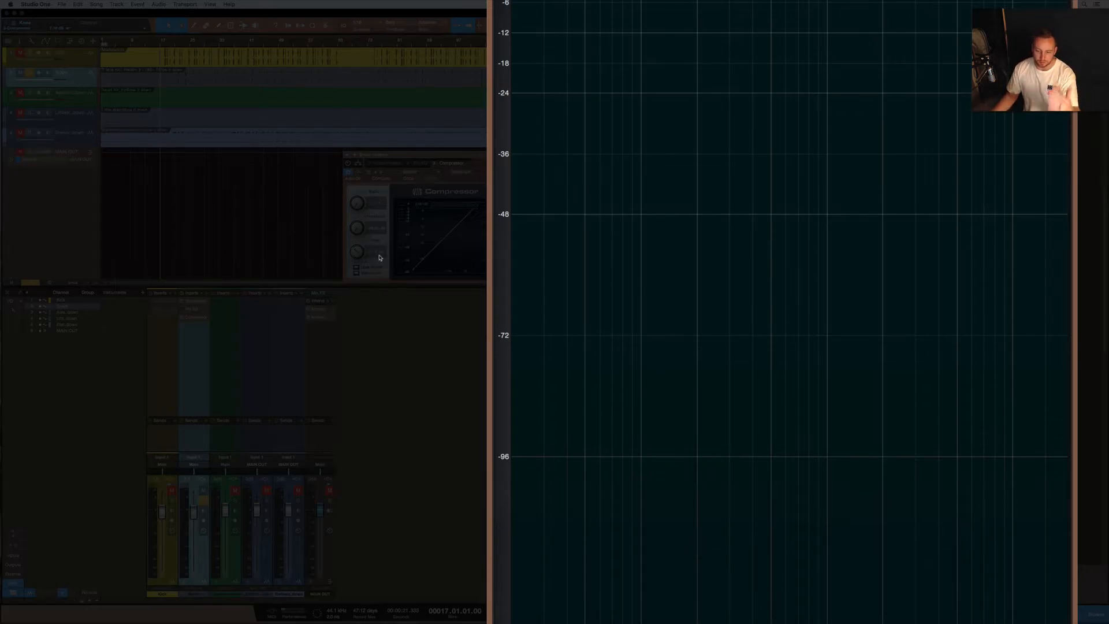
left_click(375, 253)
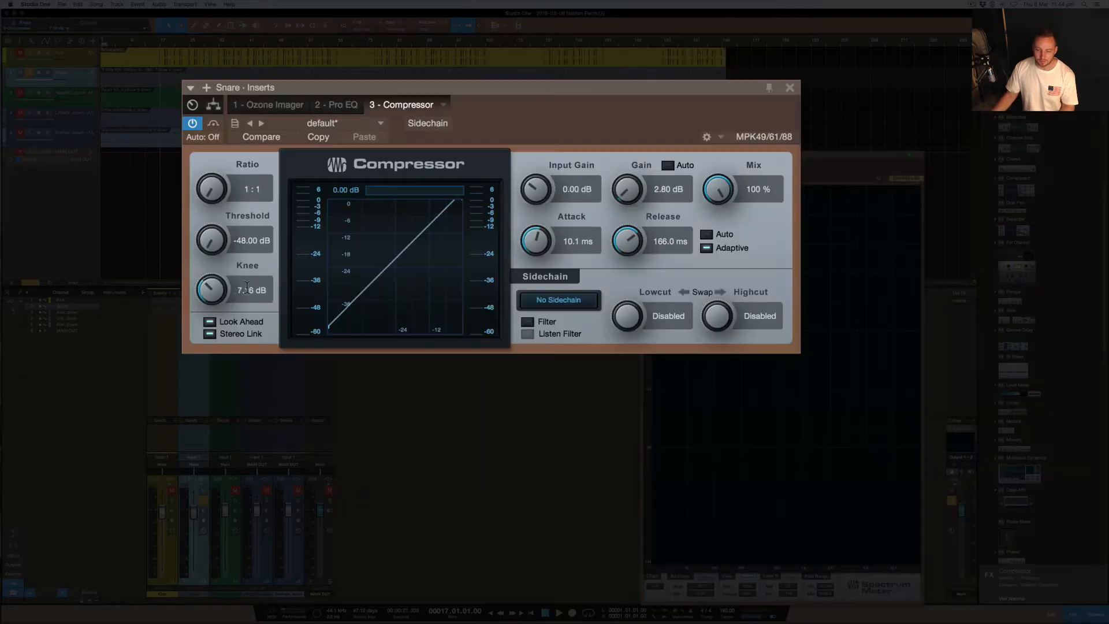
type("6")
key("Return")
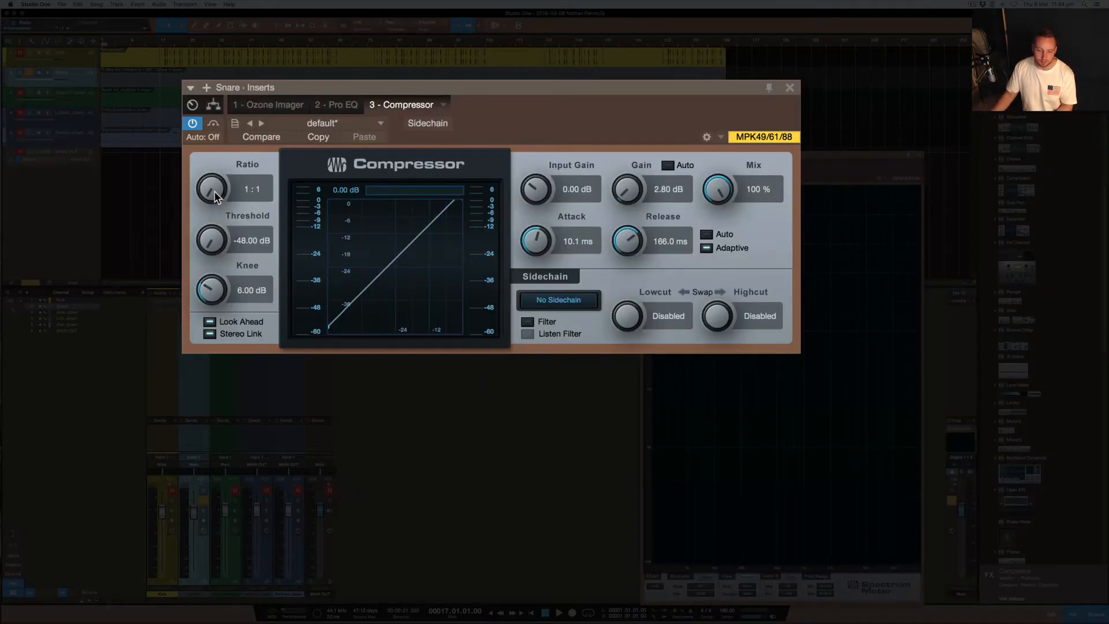
left_click_drag(623, 191, 620, 286)
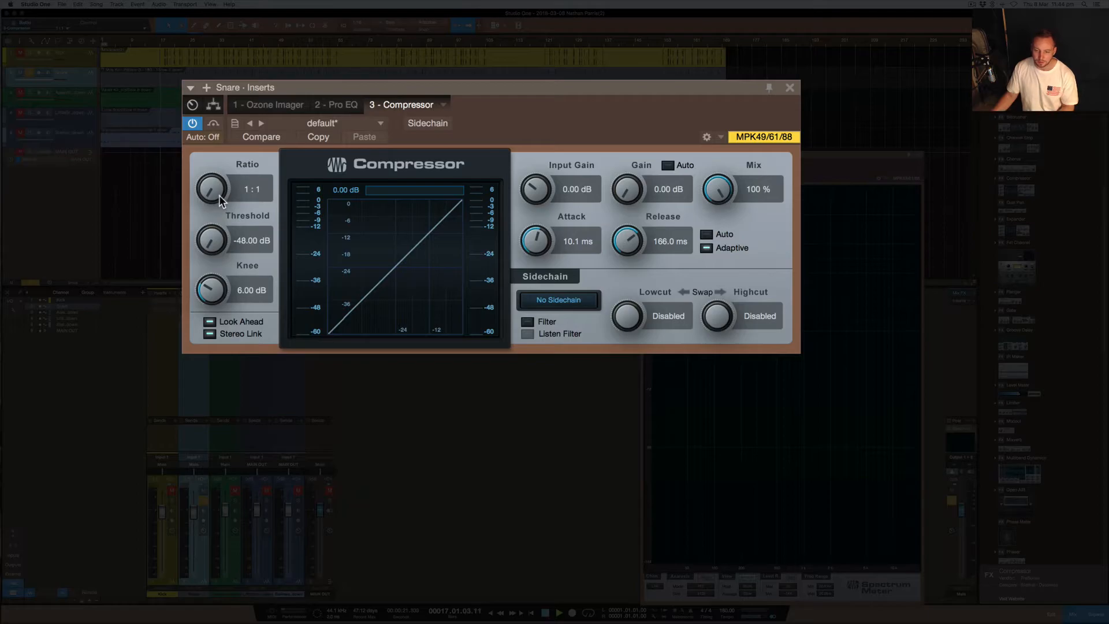
left_click_drag(210, 195, 199, 35)
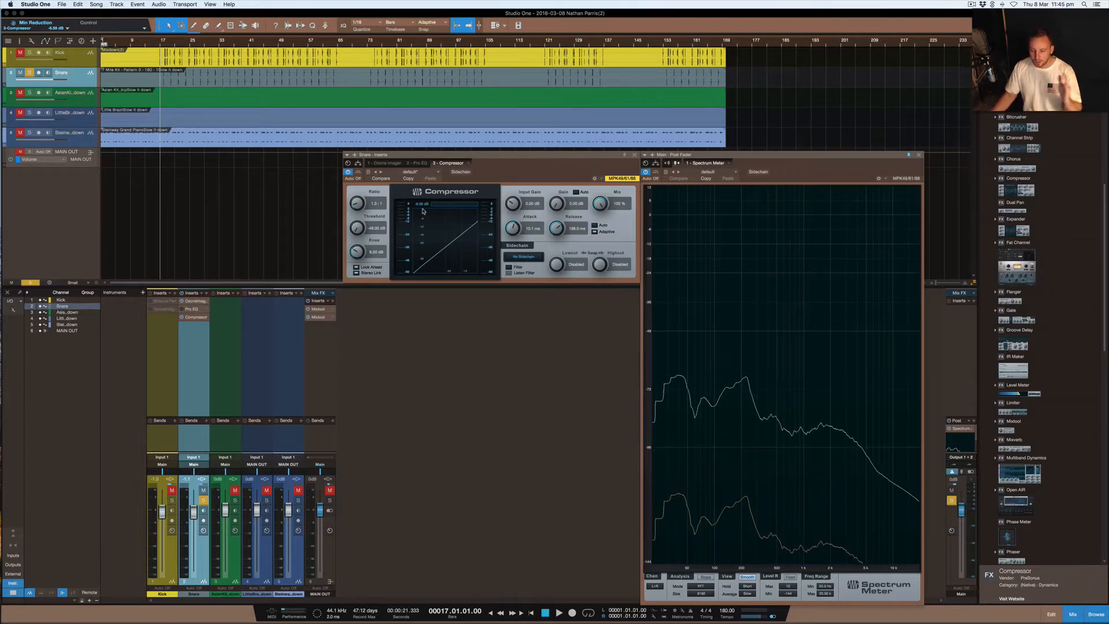
Try lowering the snare Compressor's input gain, and reset it to 0 dB.
mouse_move(706, 386)
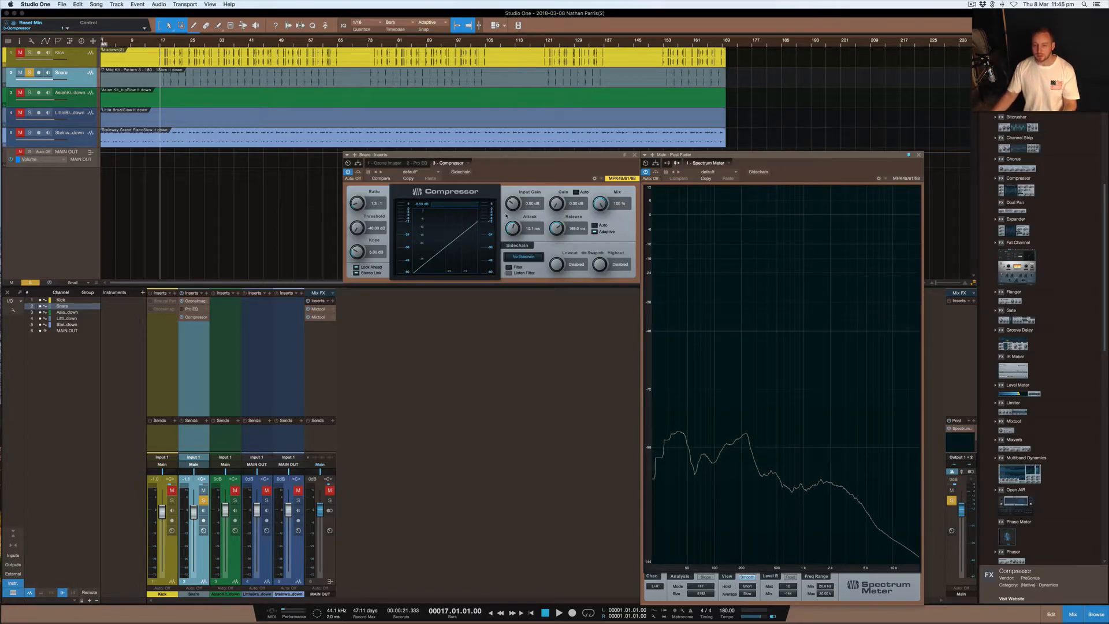
mouse_move(513, 204)
left_mouse_down()
mouse_move(515, 178)
mouse_move(517, 216)
left_mouse_up()
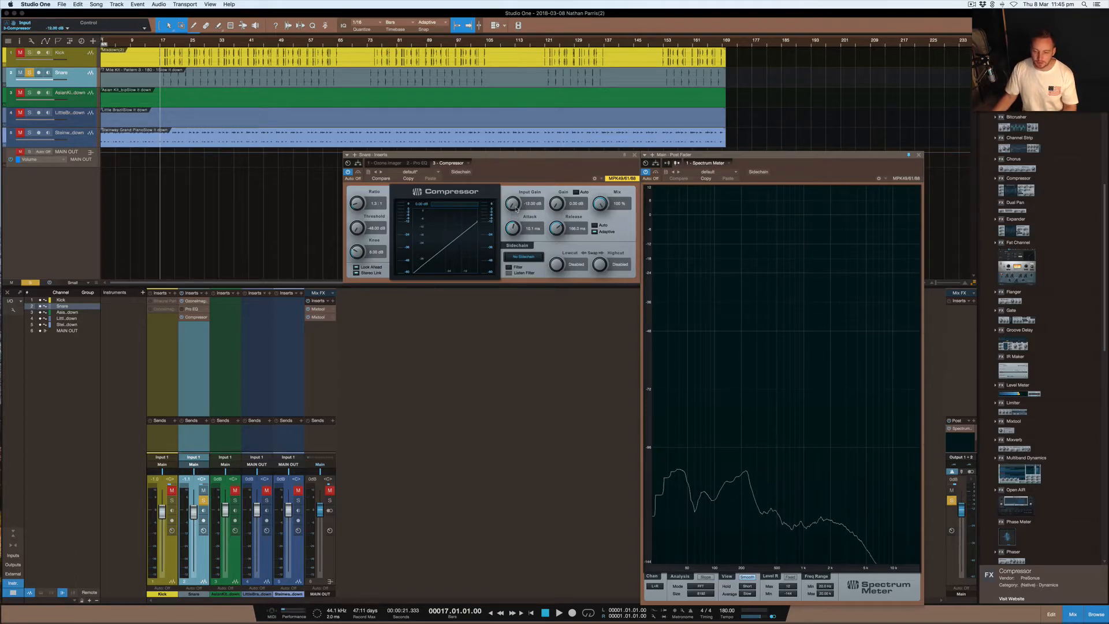
double_click(532, 203)
type("0")
key("Return")
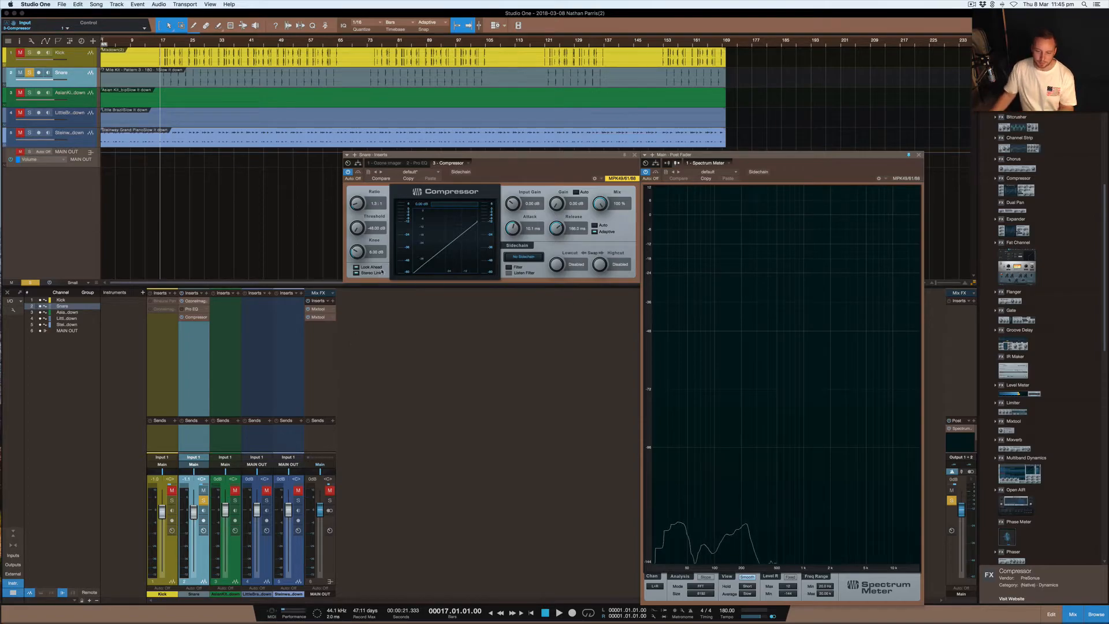
Enlarge the Steinway Grand Piano track to examine the peaks in its waveform, and close its inserts window.
left_click(216, 141)
key("z")
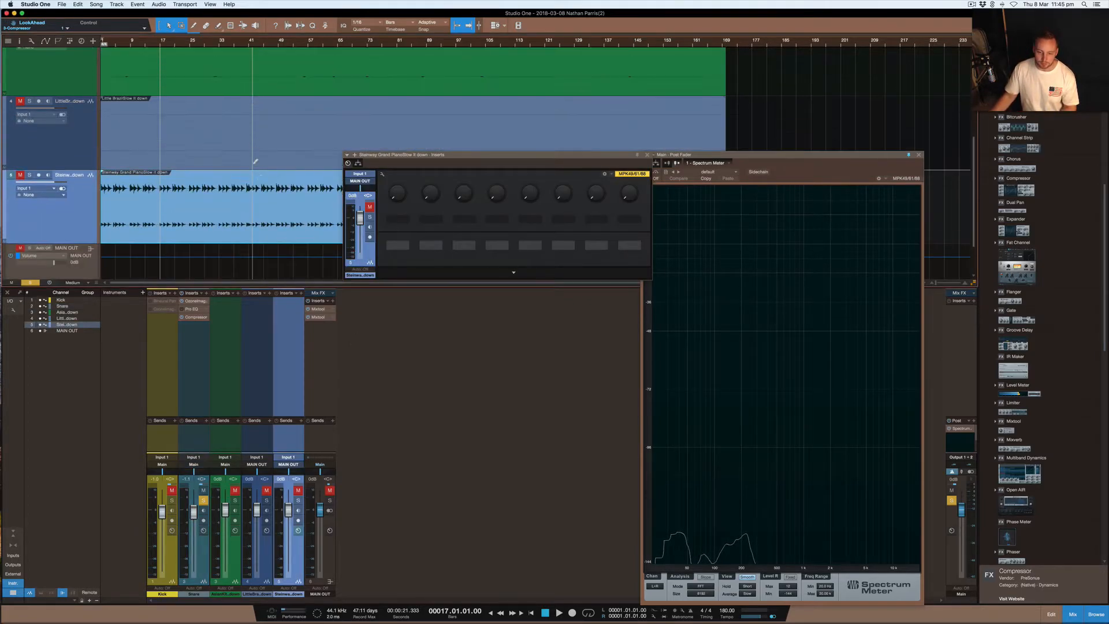
scroll(262, 202, "up", 5)
scroll(263, 202, "down", 8)
scroll(263, 202, "down", 4)
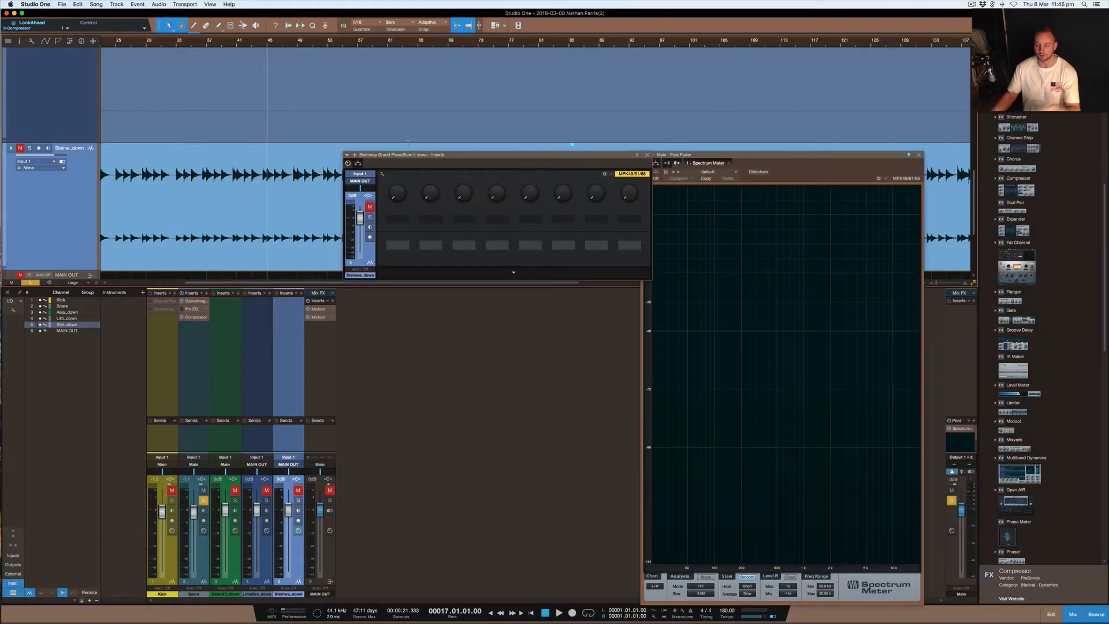
left_click(647, 154)
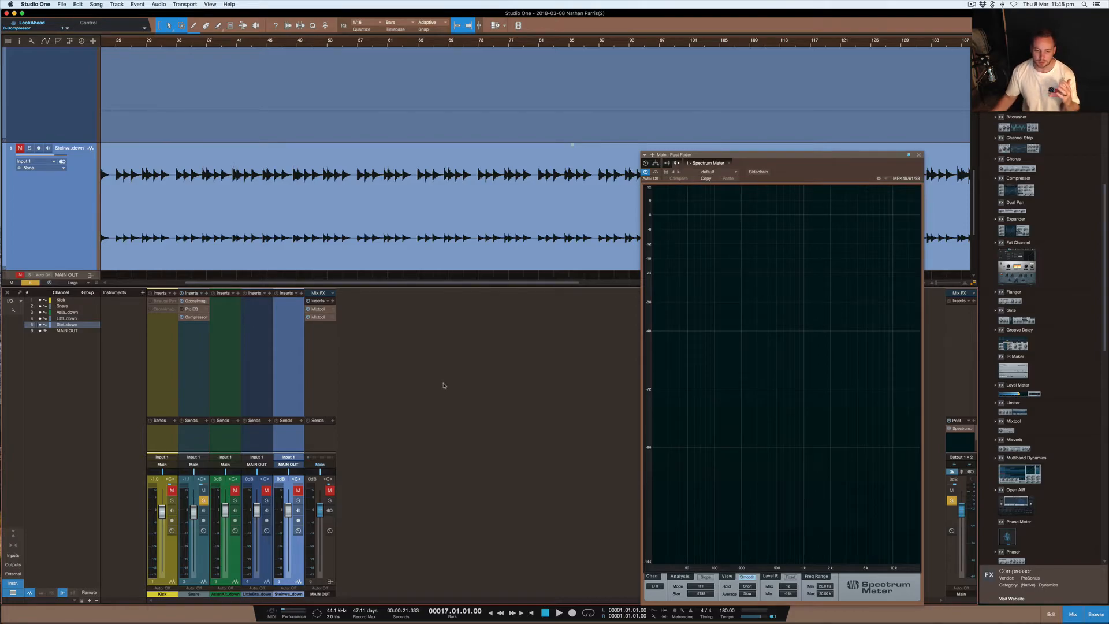
Reopen the snare Compressor, unsolo the snare and play the full mix, and raise the Compressor's makeup gain.
left_click(196, 318)
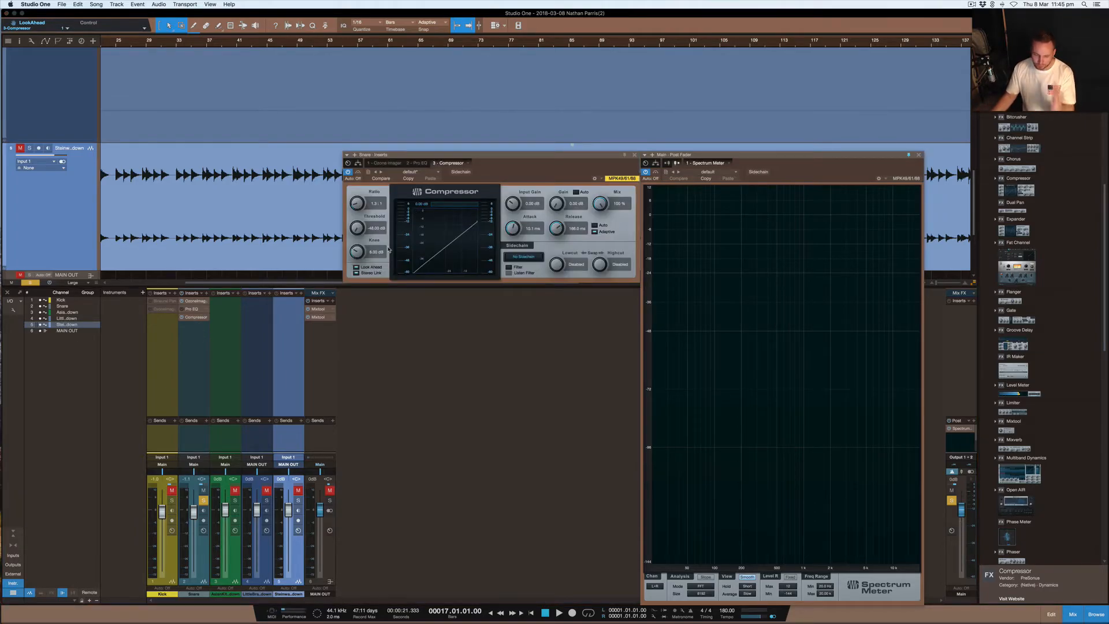
left_click(203, 500)
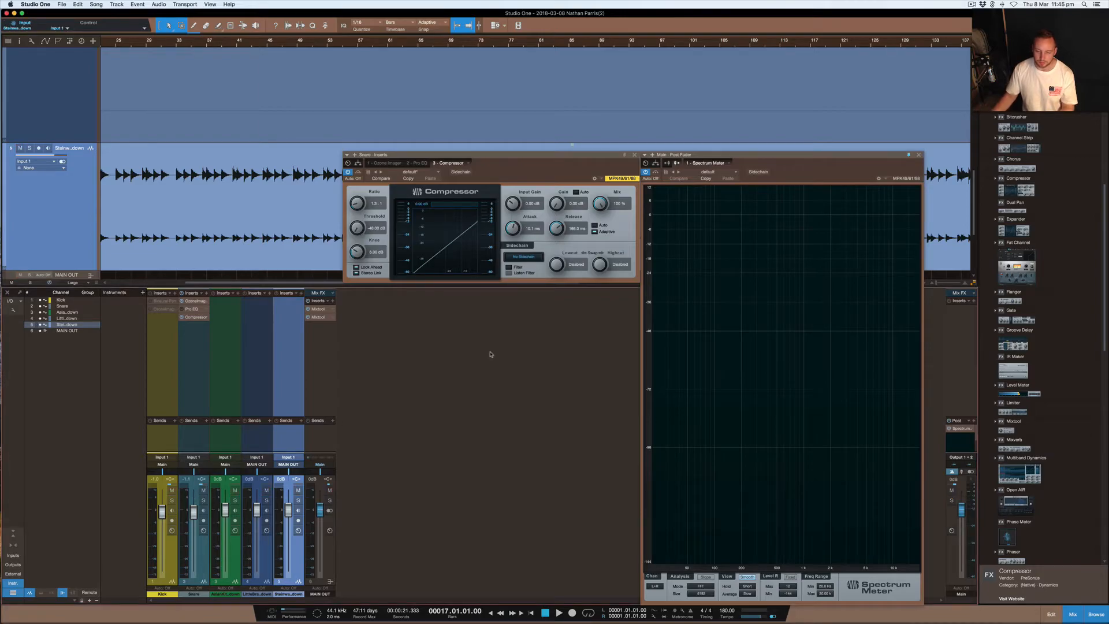
key("space")
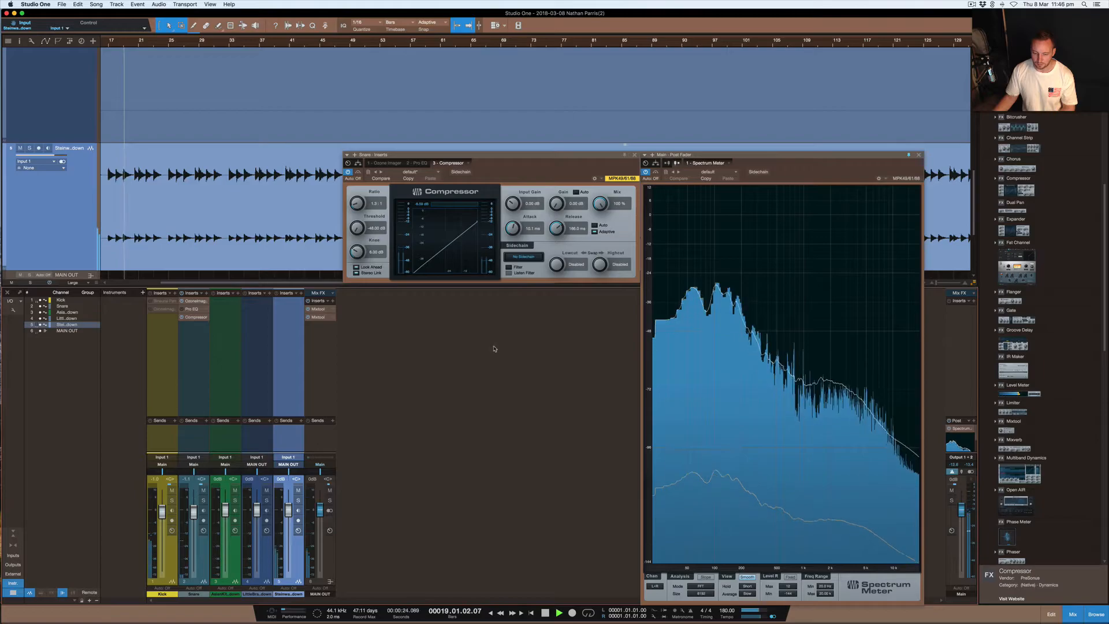
left_click_drag(556, 206, 555, 203)
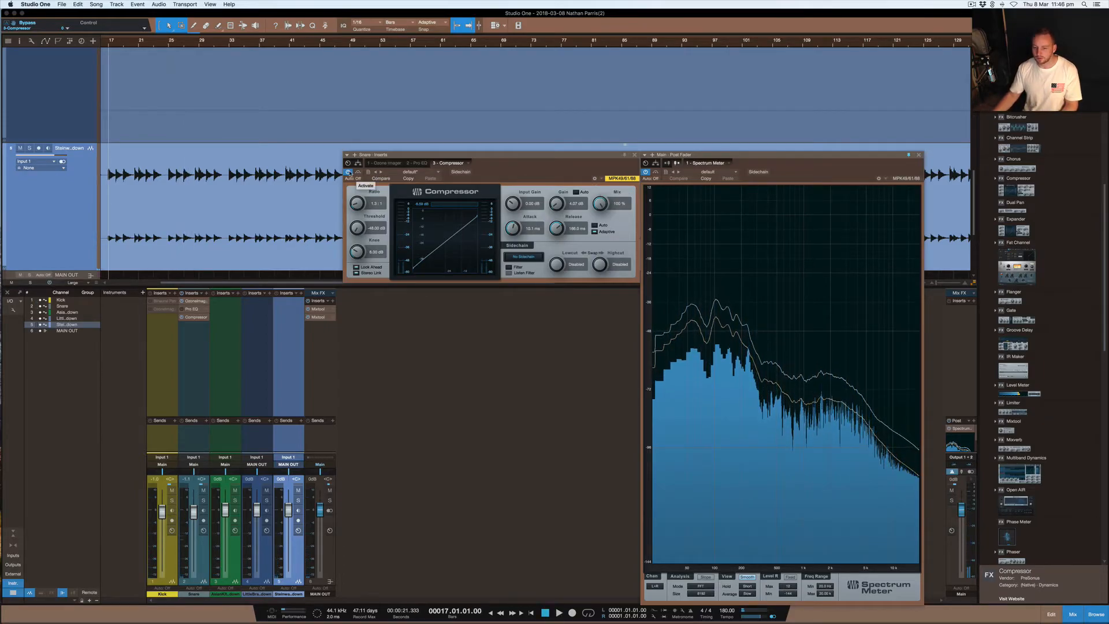
Play the full mix and compare the sound with the snare Compressor bypassed and active.
key("space")
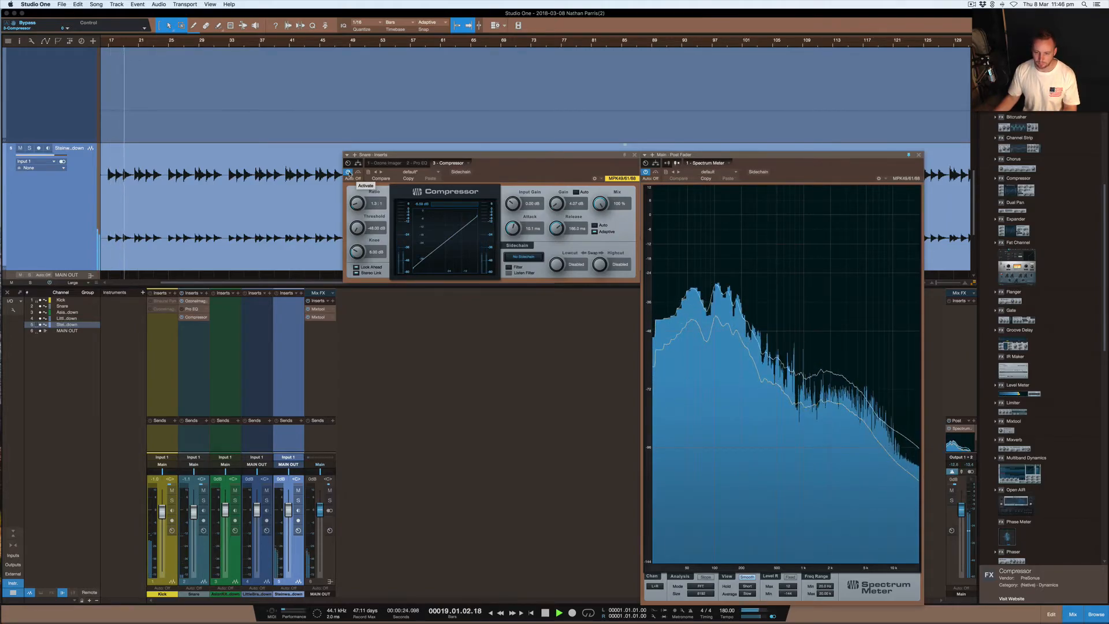
left_click(347, 172)
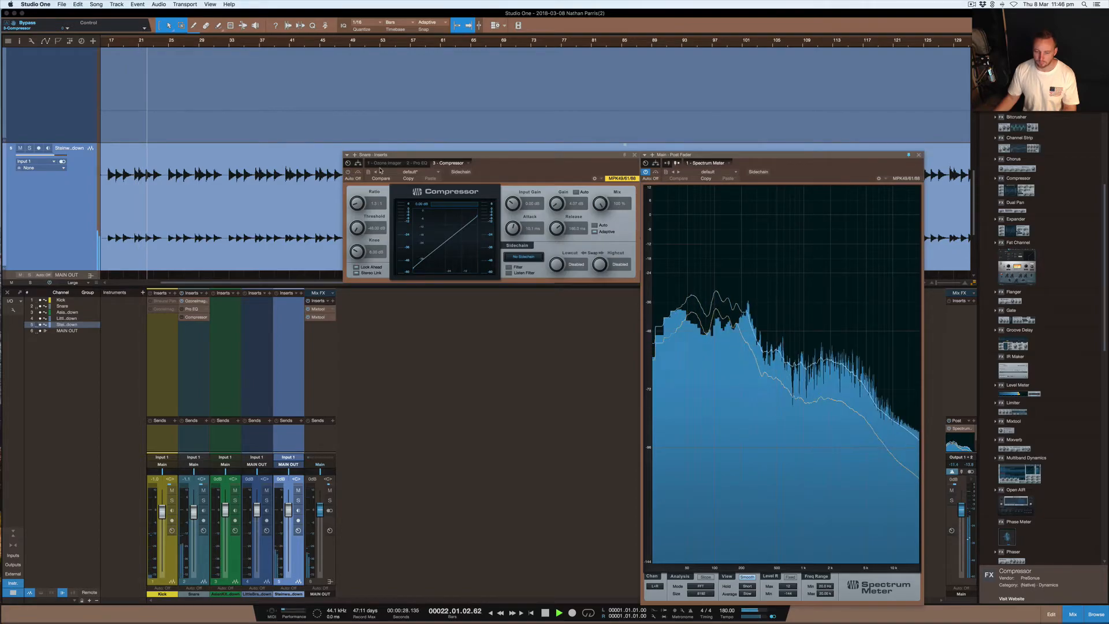
left_click(347, 172)
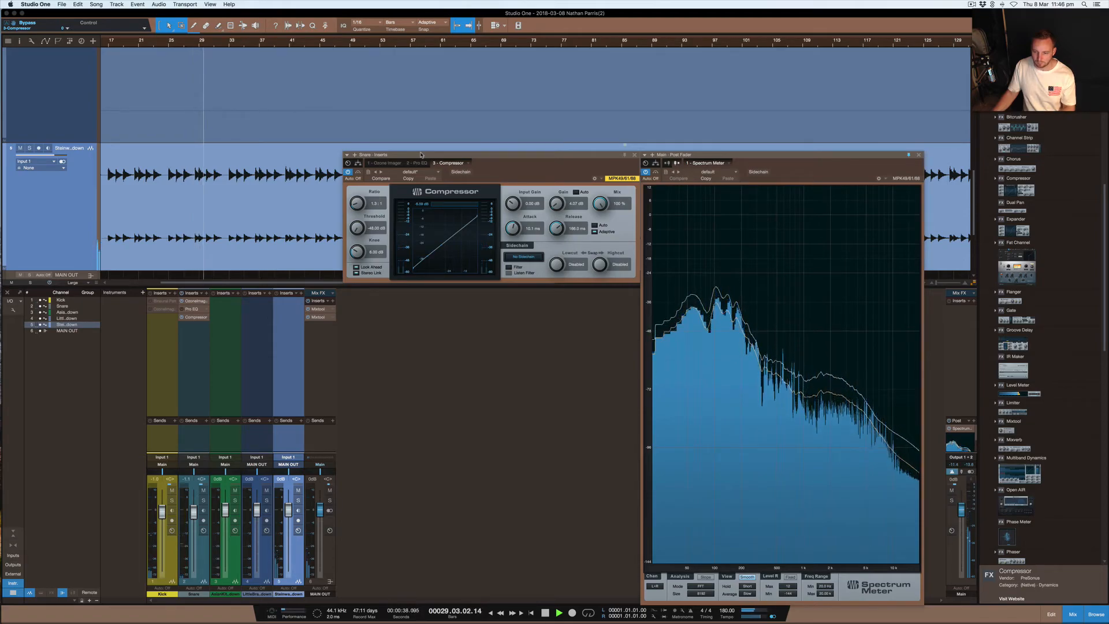
key("space")
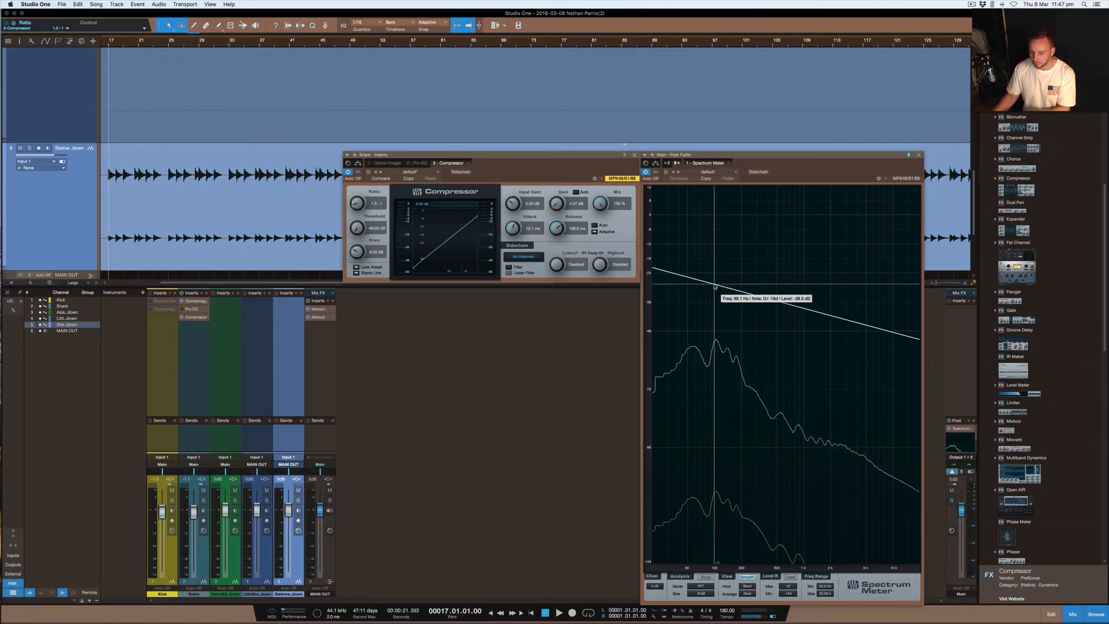
Enable the snare Compressor's sidechain filter with a lowcut of about 739 Hz, and compare it off and on during full-mix playback.
left_click(508, 256)
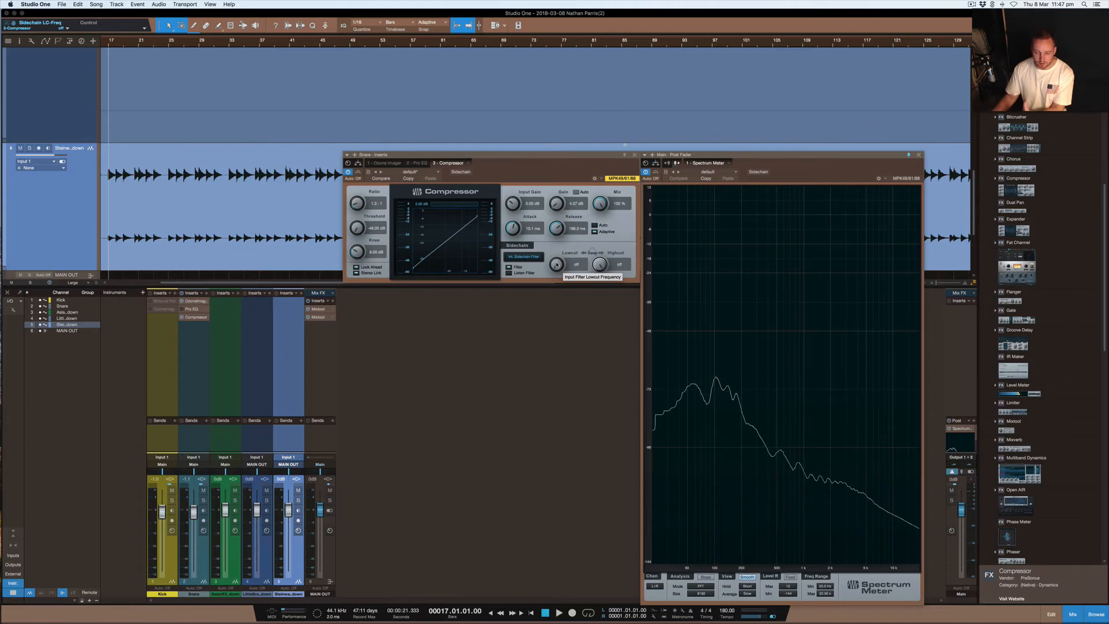
left_click_drag(556, 264, 550, 234)
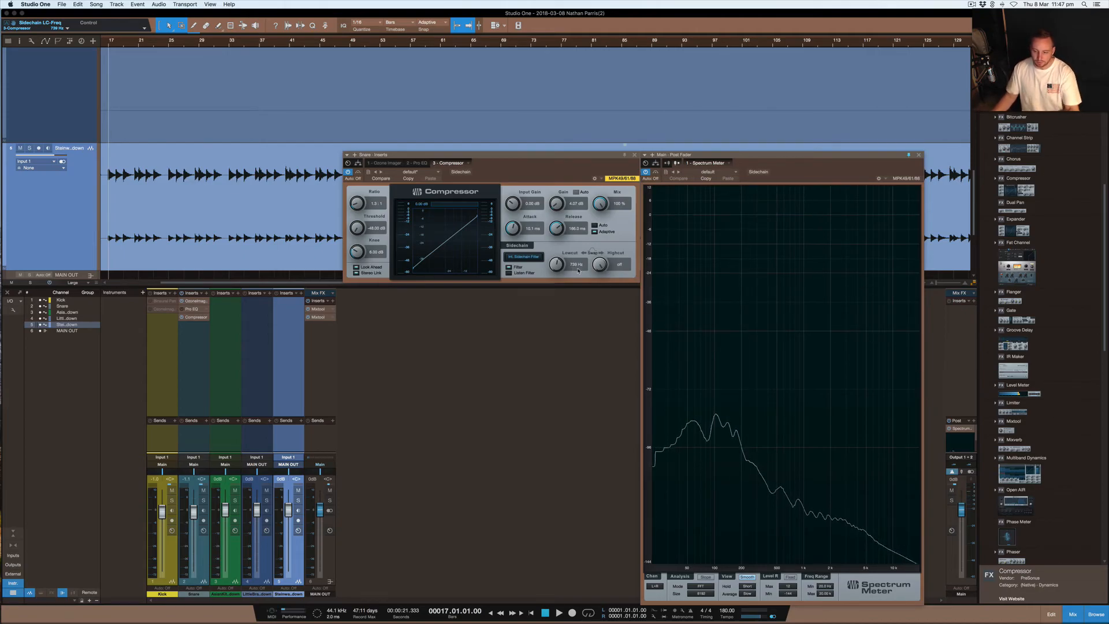
key("space")
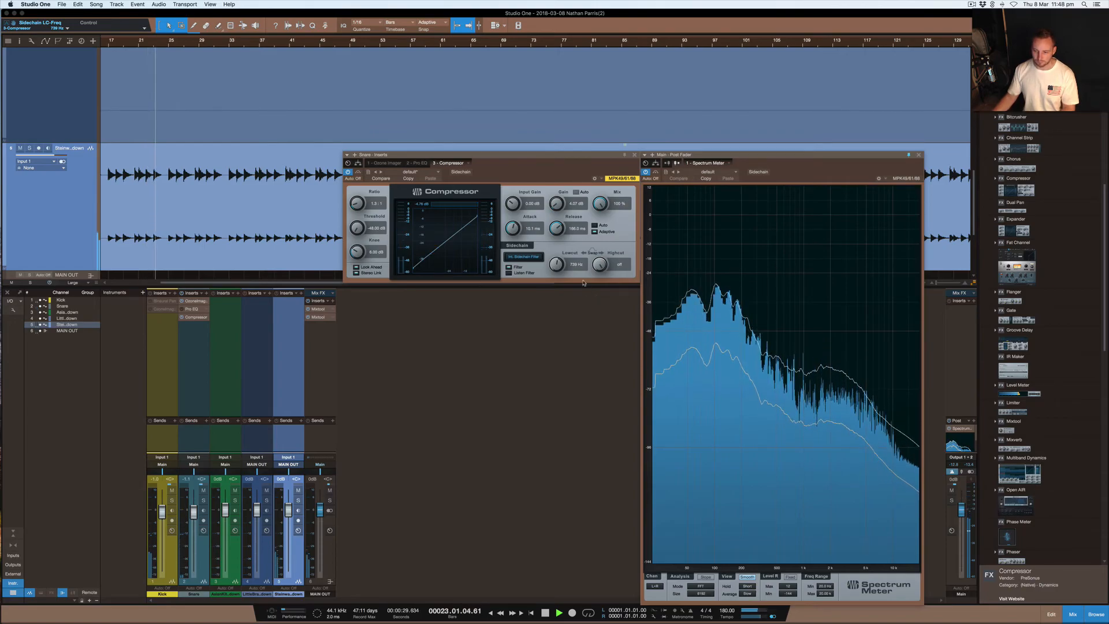
left_click(507, 260)
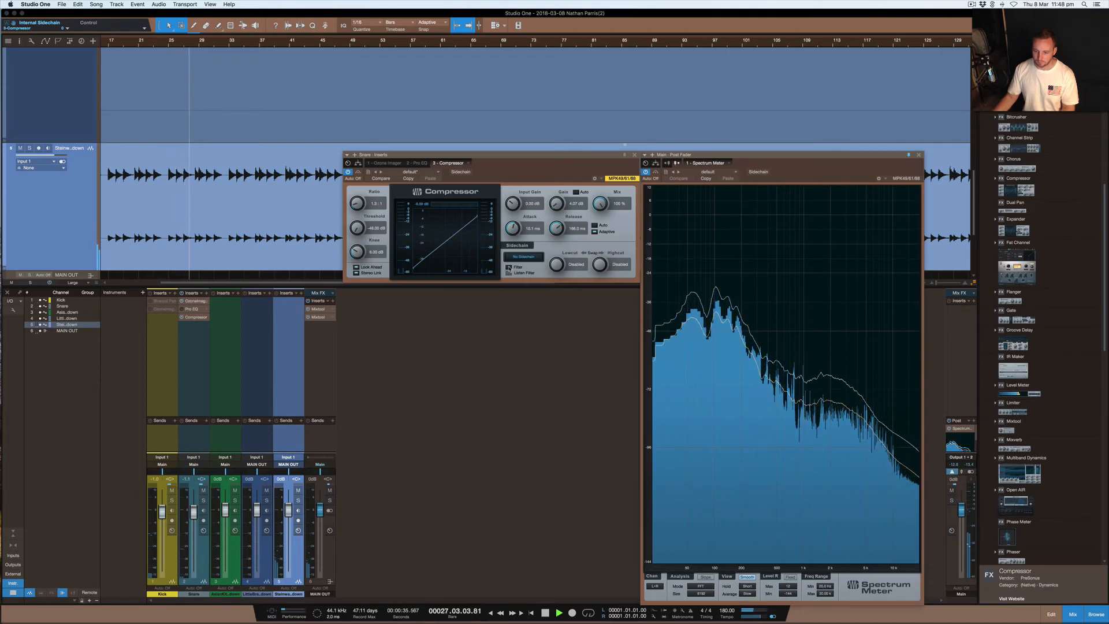
left_click(509, 268)
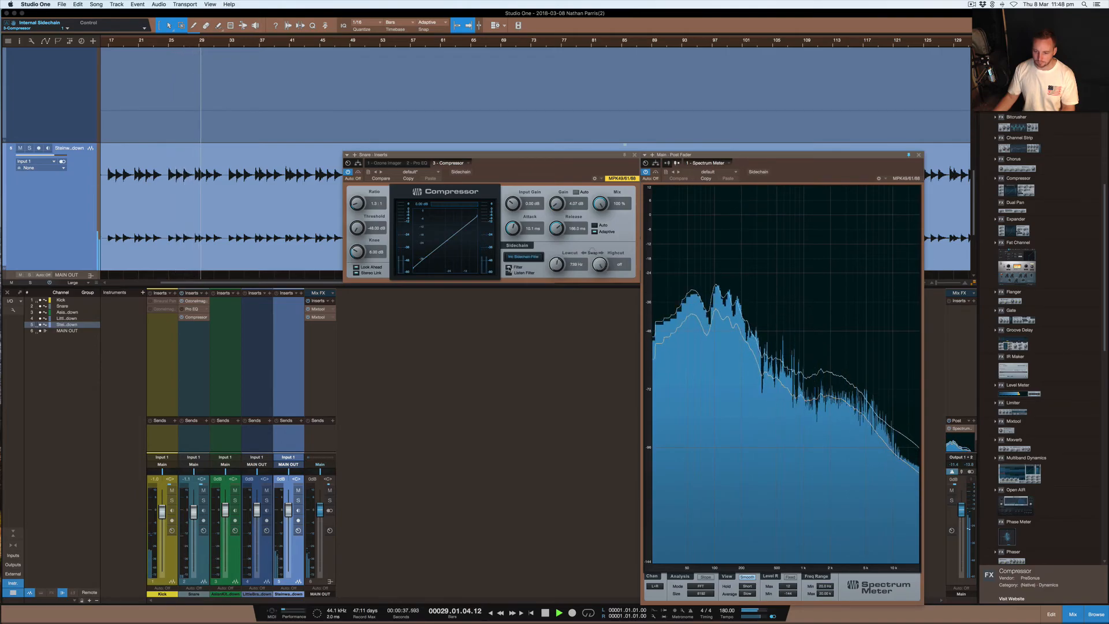